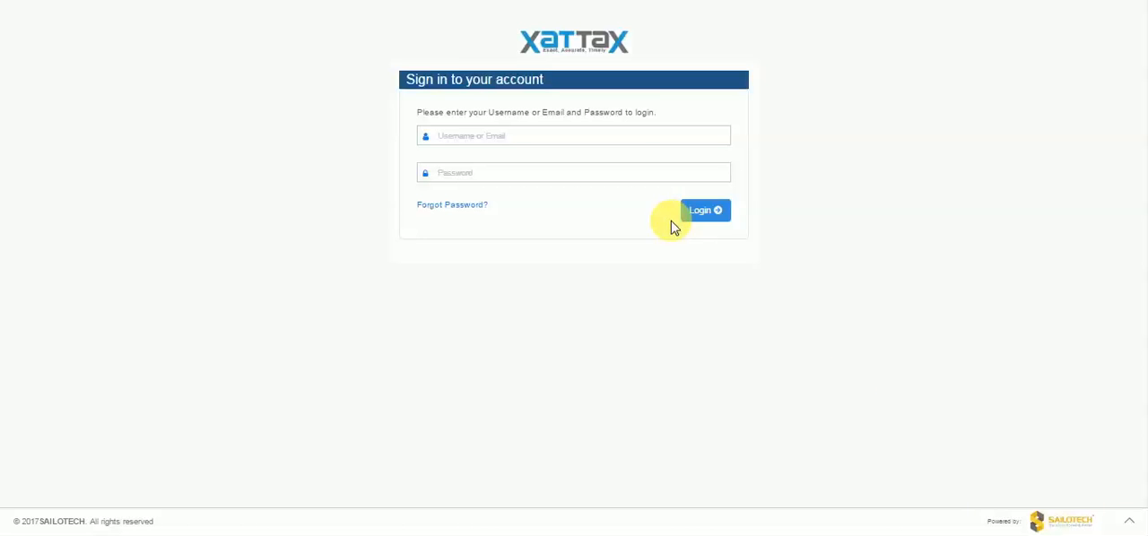
- Sign in as ABC_Accountant with the account password, without saving it in the browser, and select the Tamil Nadu GSTIN of ABC Private Limited
left_click(613, 139)
type("ABC_")
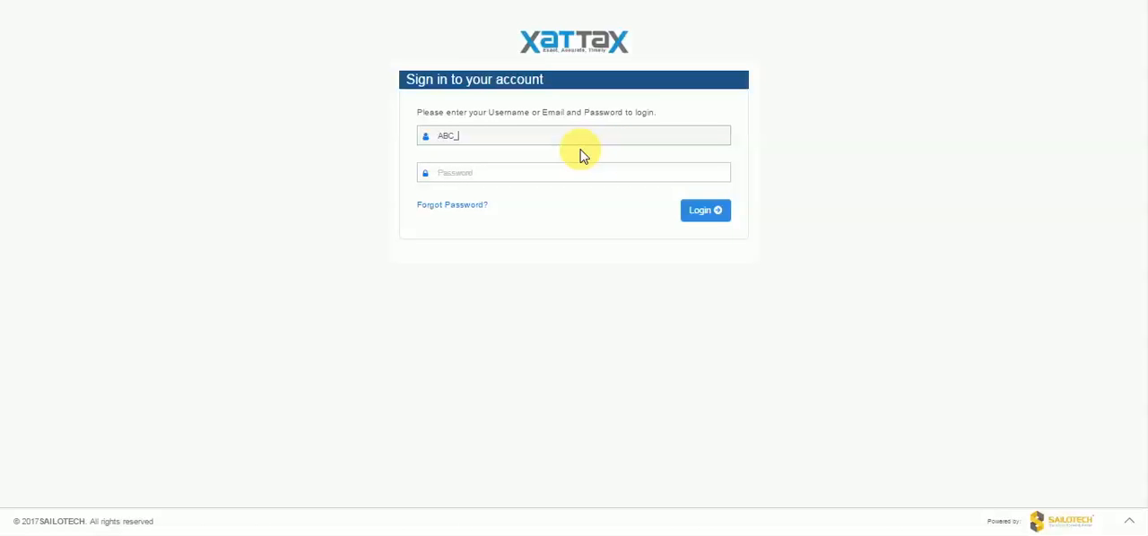
type("Accountant***")
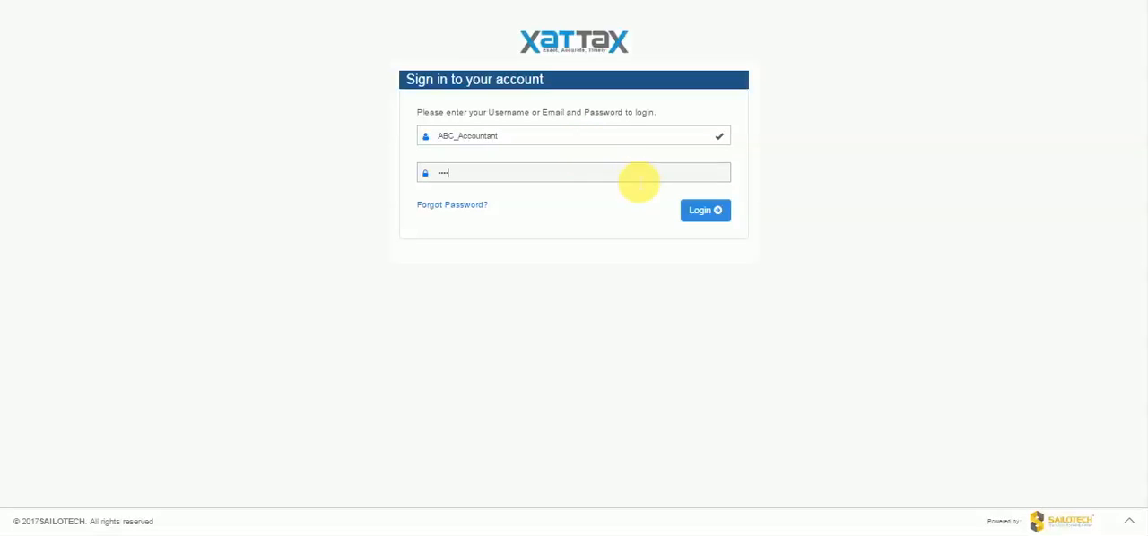
left_click(690, 211)
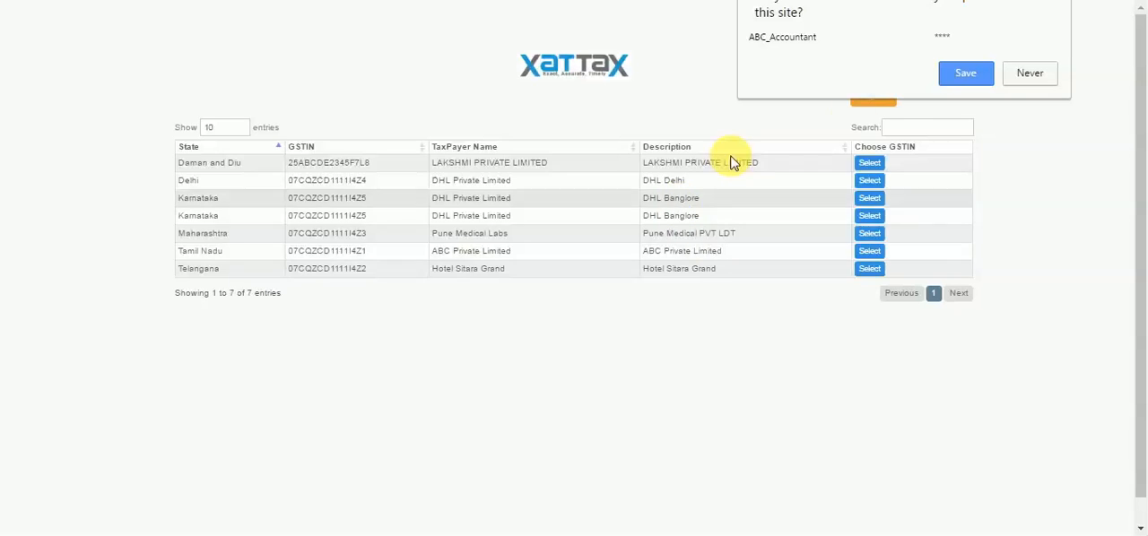
left_click(1016, 76)
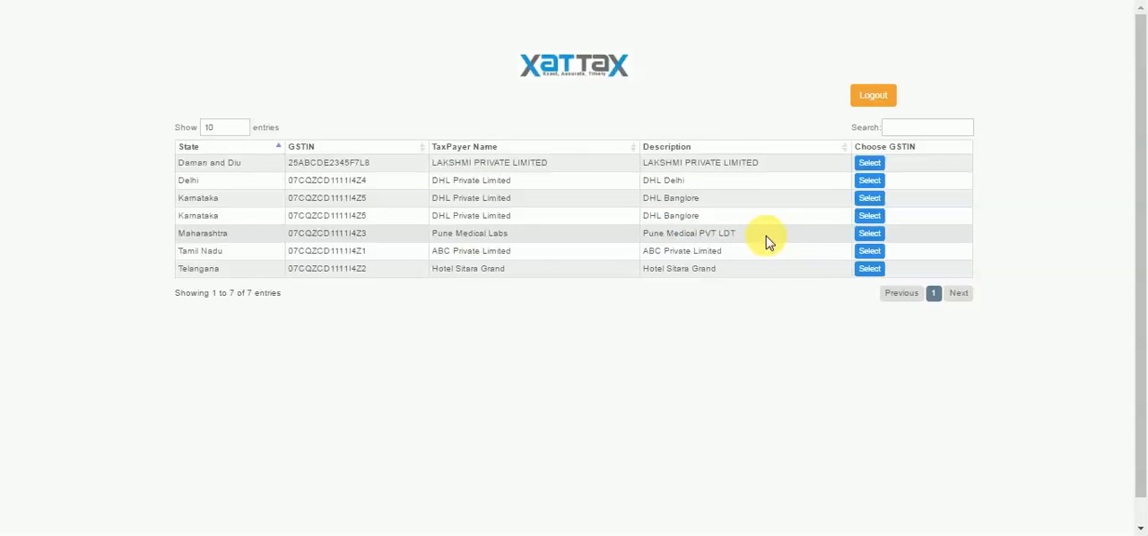
left_click(863, 256)
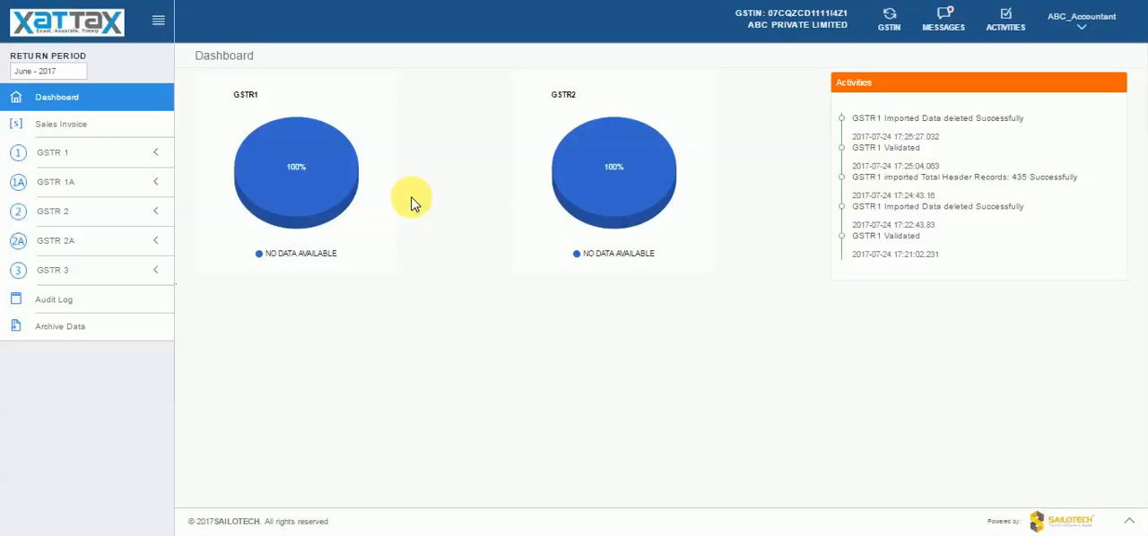
- Look at the list of GSTINs available for switching and close it without choosing another taxpayer
left_click(884, 27)
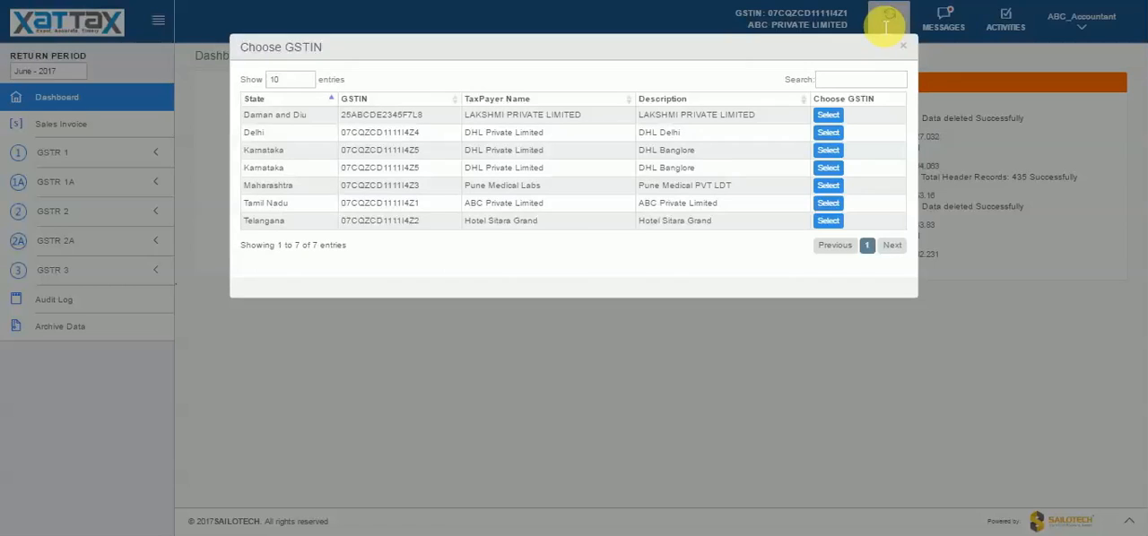
left_click(886, 27)
left_click(884, 27)
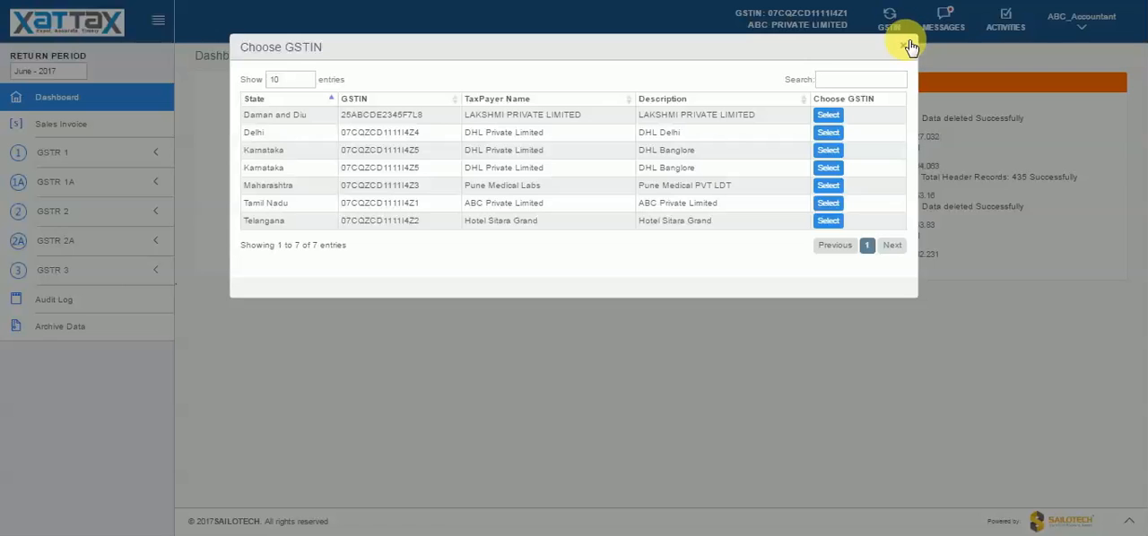
left_click(906, 43)
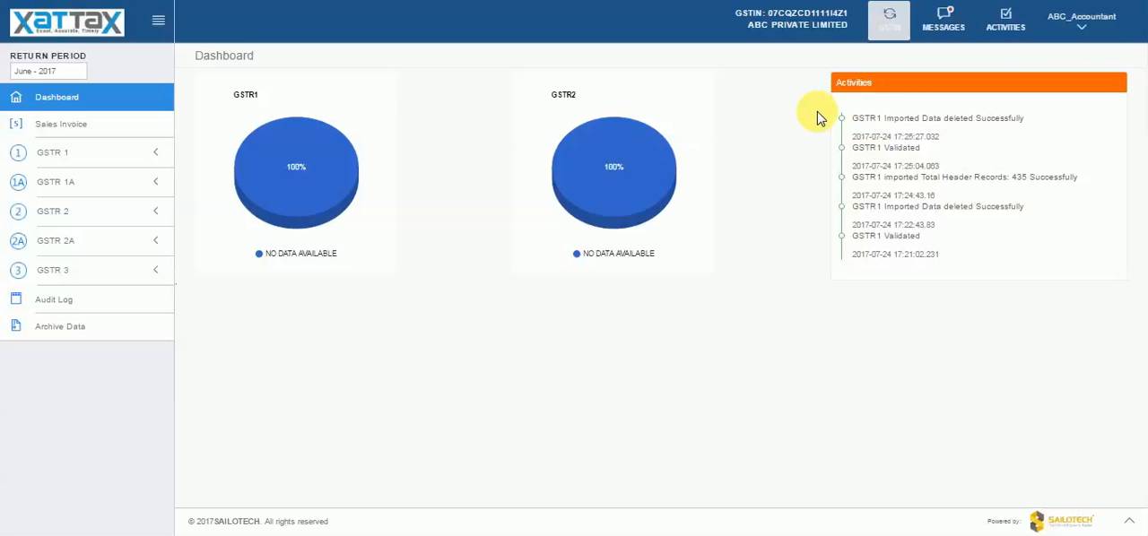
- Open the GSTR 1 data import page and set the financial period to June 2017
left_click(126, 160)
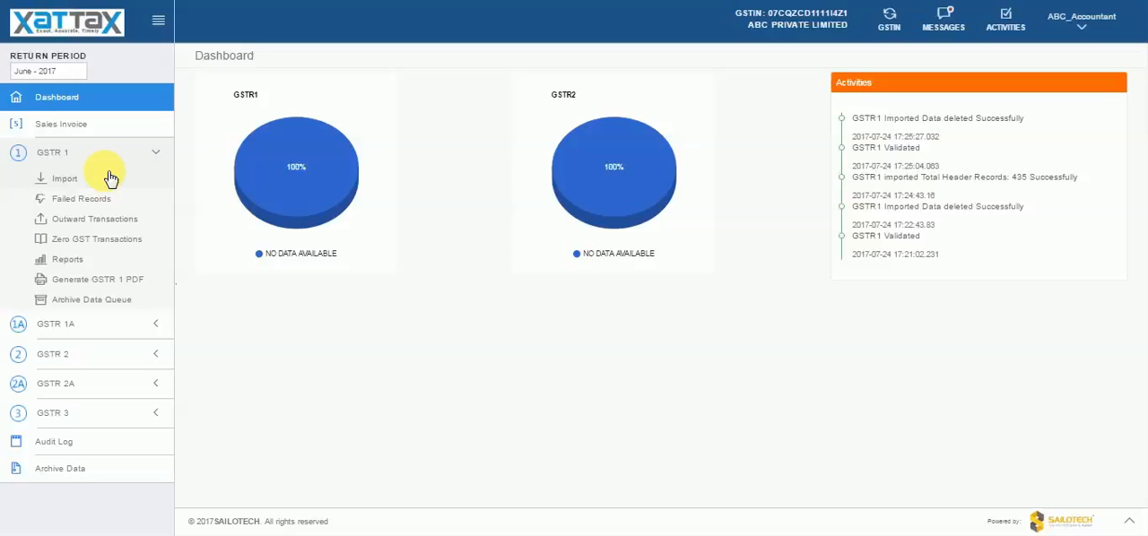
left_click(108, 179)
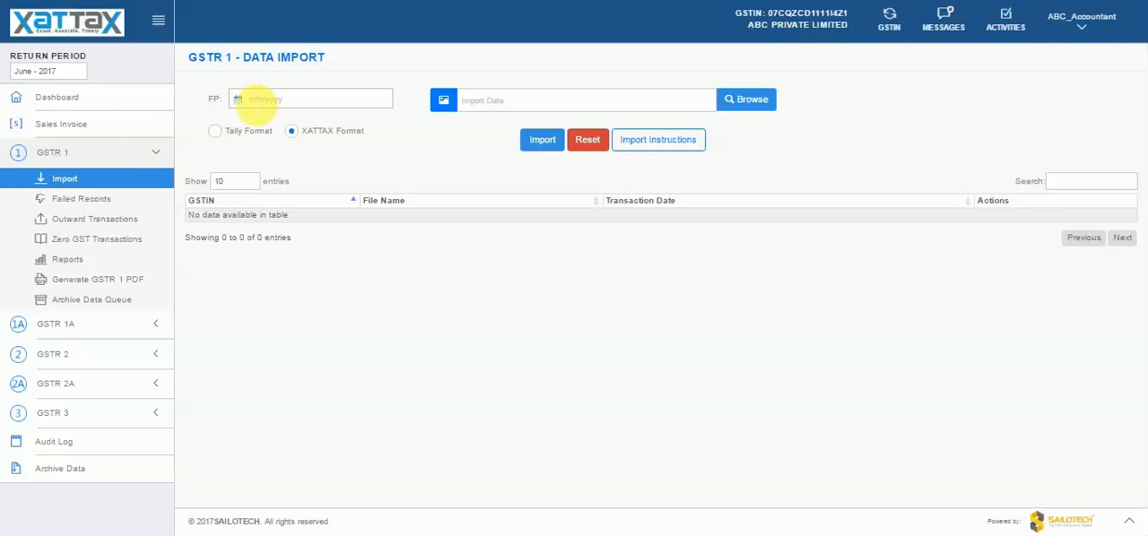
left_click(255, 100)
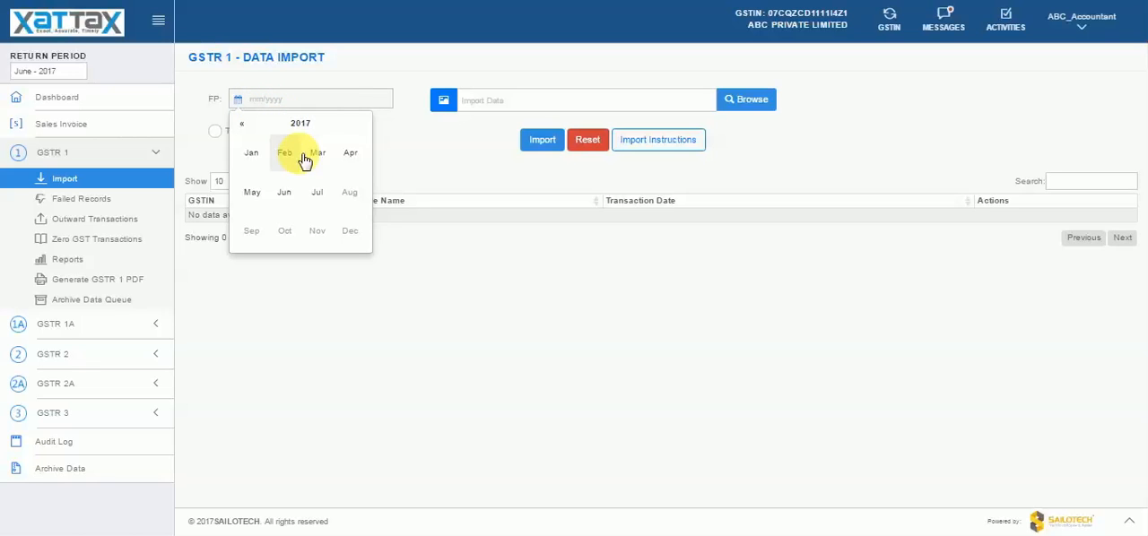
left_click(285, 192)
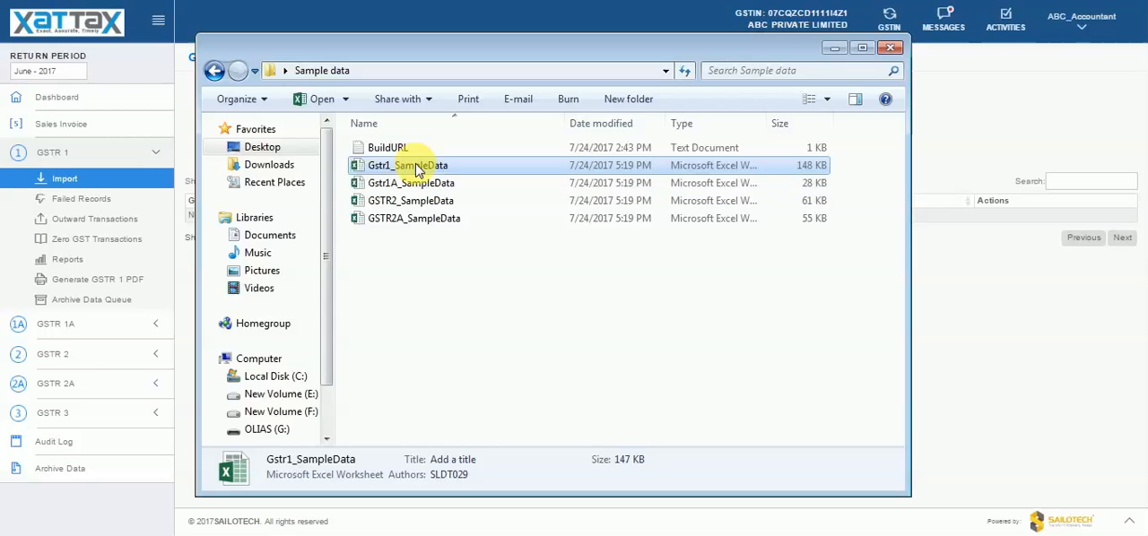
- Switch to Excel and examine the column descriptions, such as GSTIN and financial period, in the sample workbook's Headers sheet
double_click(415, 166)
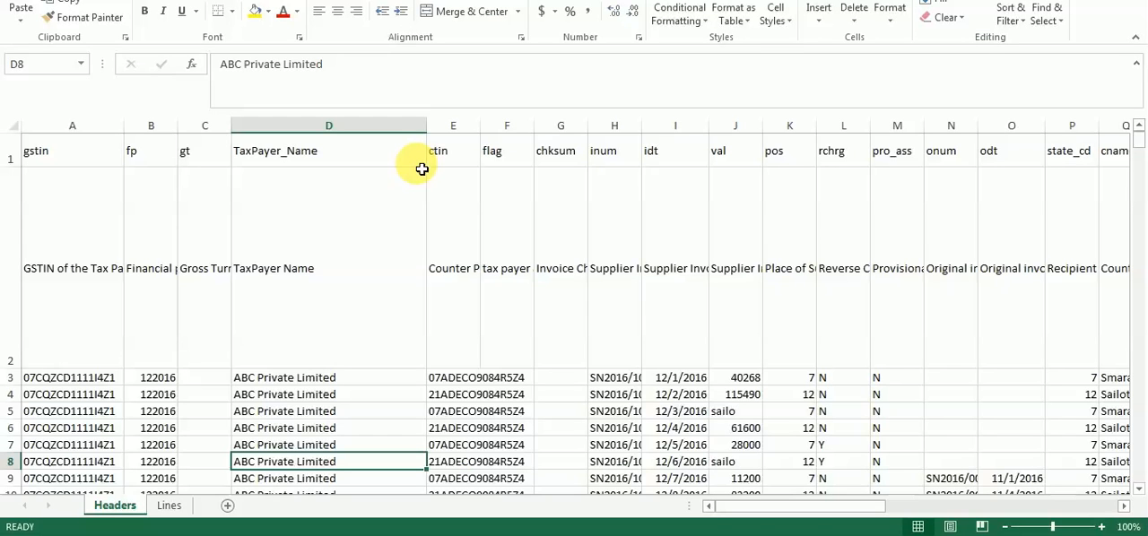
left_click_drag(736, 395, 614, 363)
left_click(476, 329)
left_click(93, 325)
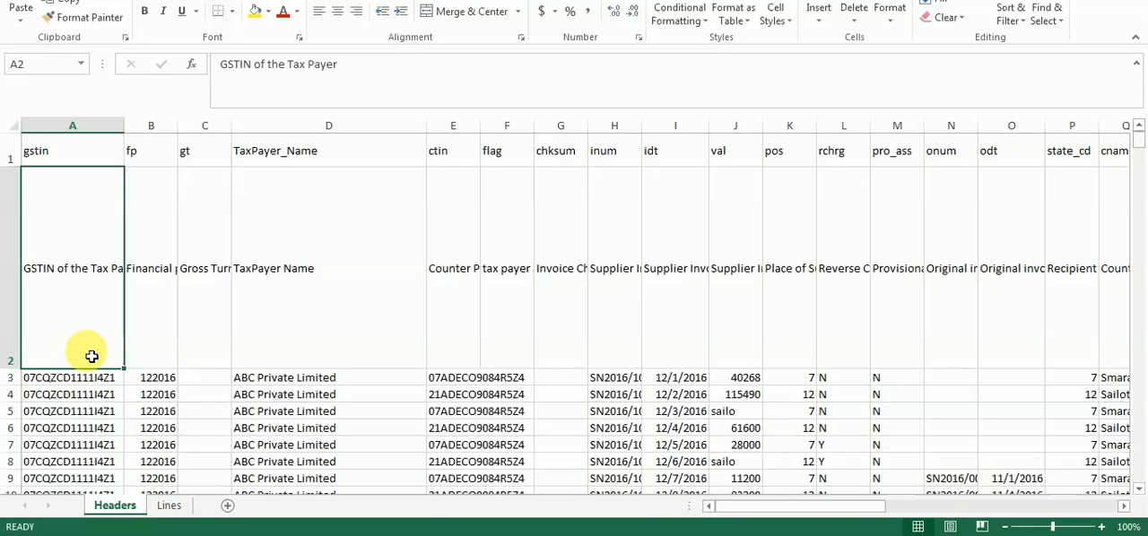
key("Right")
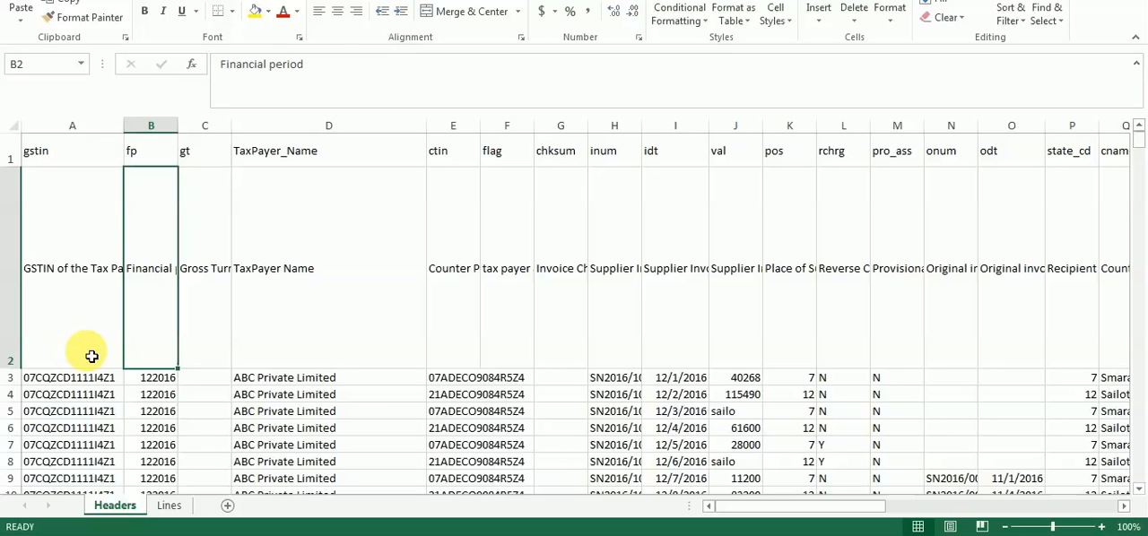
key("Left")
key("Right")
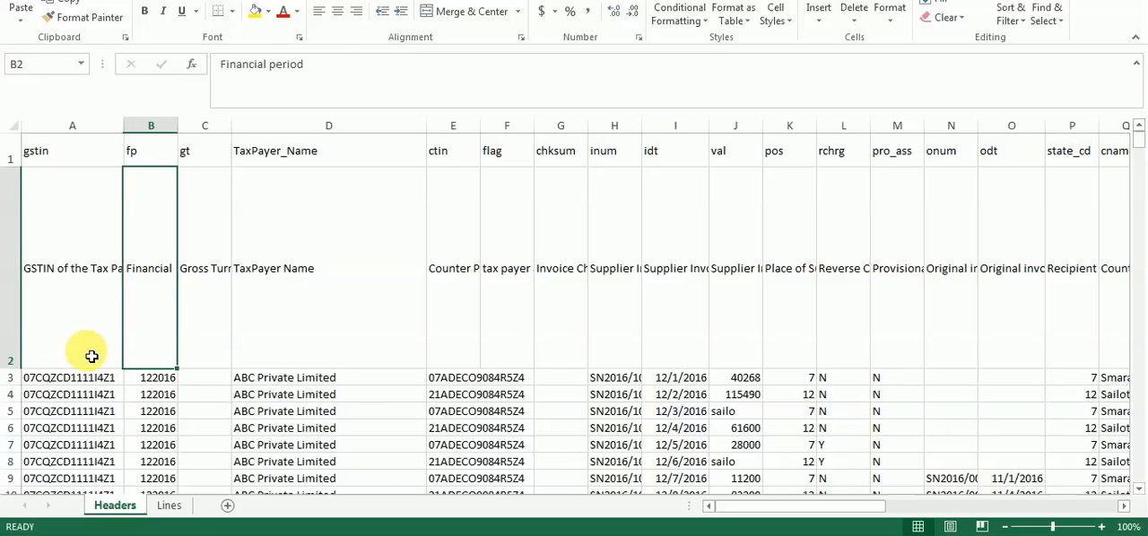
- Return to XATTAX and import Gstr1_SampleData.xlsx into GSTR 1 in XATTAX format
left_click(542, 140)
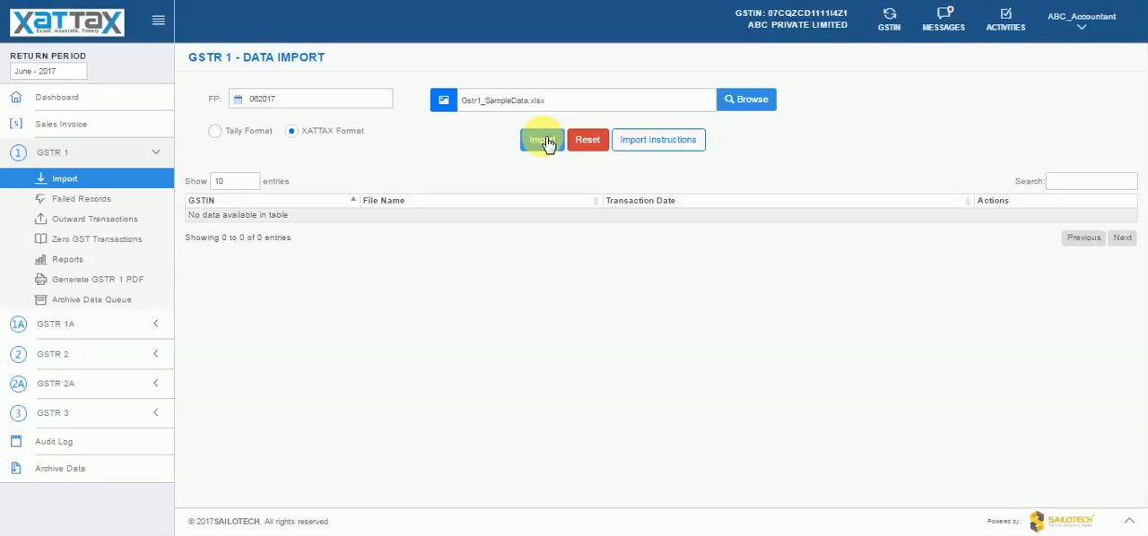
left_click(543, 141)
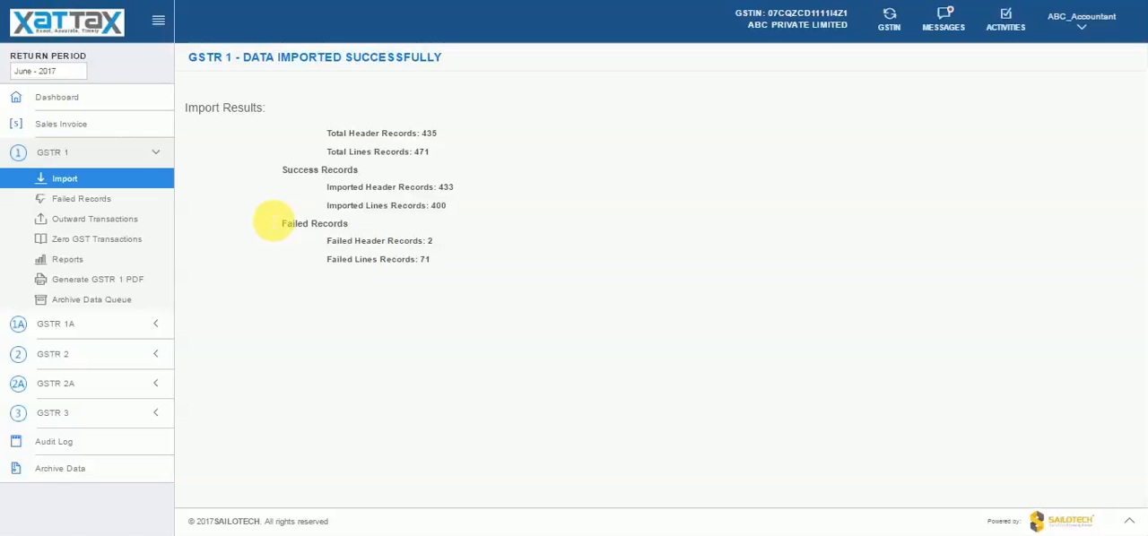
- Open the first failed header record from the GSTR 1 import and review the fields of its update invoice form
left_click(142, 205)
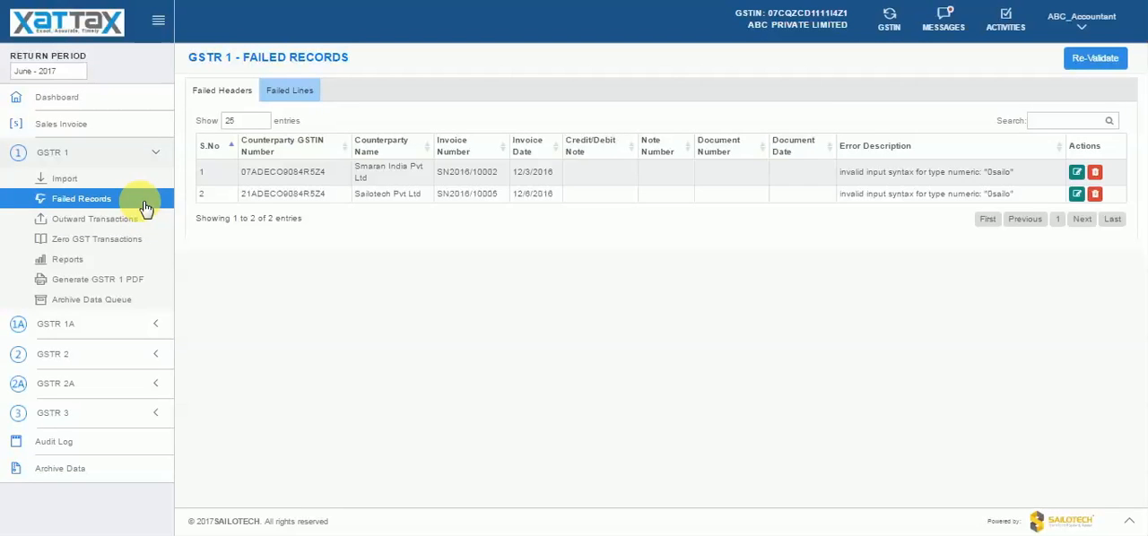
left_click(1077, 173)
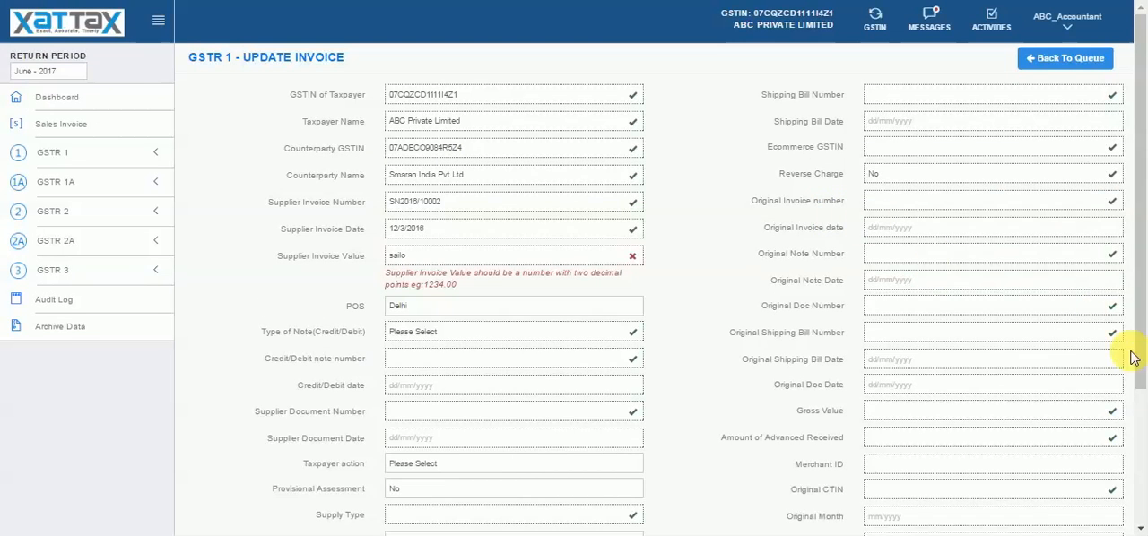
left_click(1143, 413)
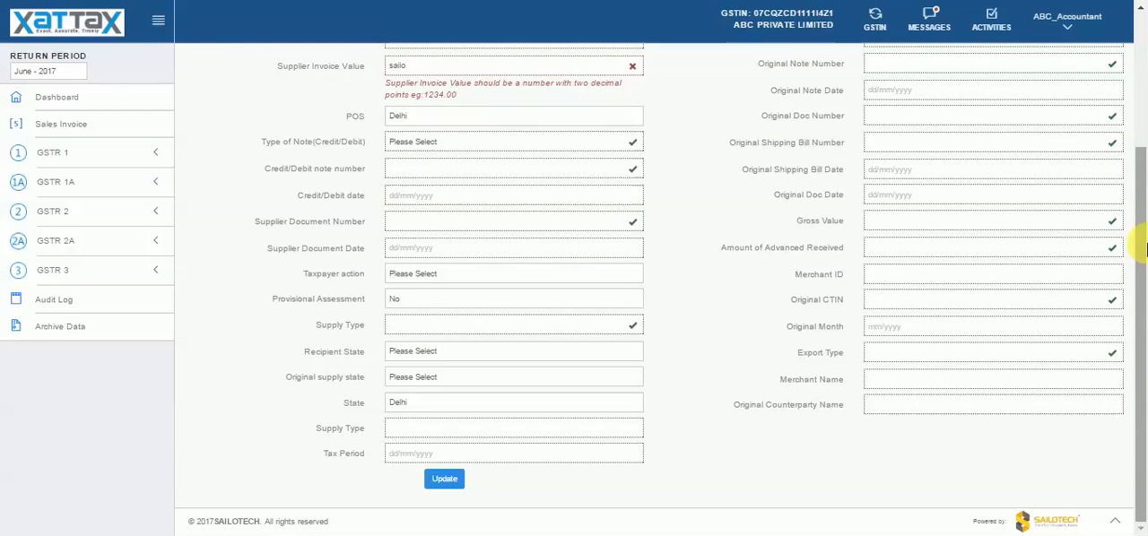
left_click(1142, 144)
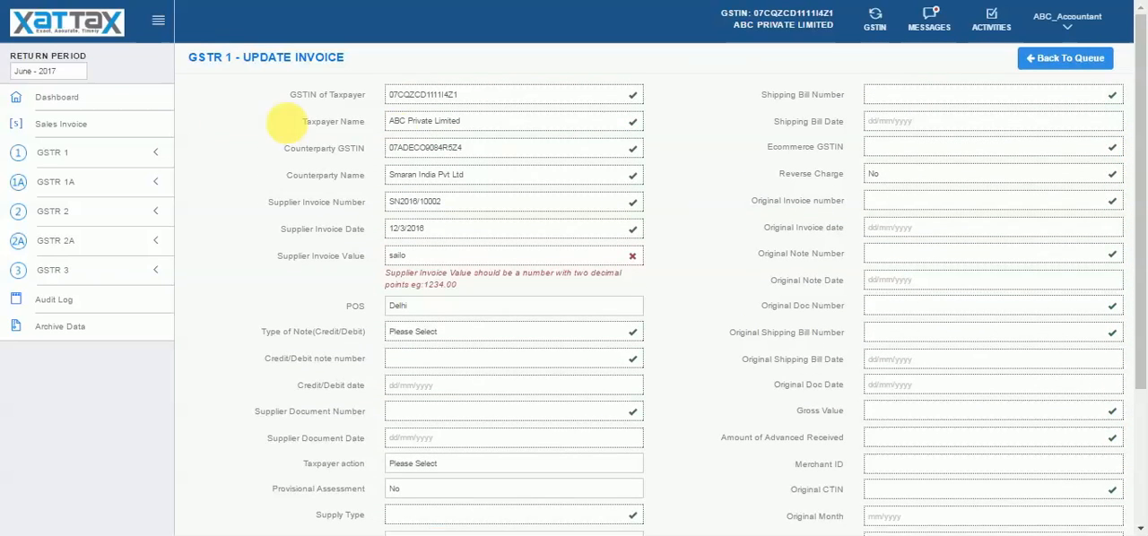
- Classify the imported records on the GSTR 1 Outward Transactions page
left_click(130, 153)
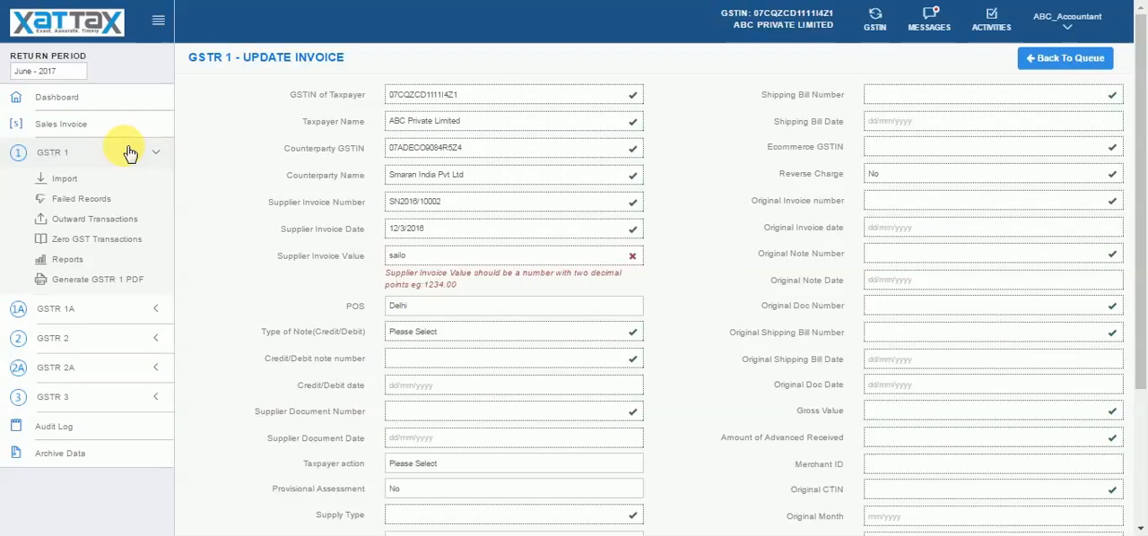
left_click(127, 222)
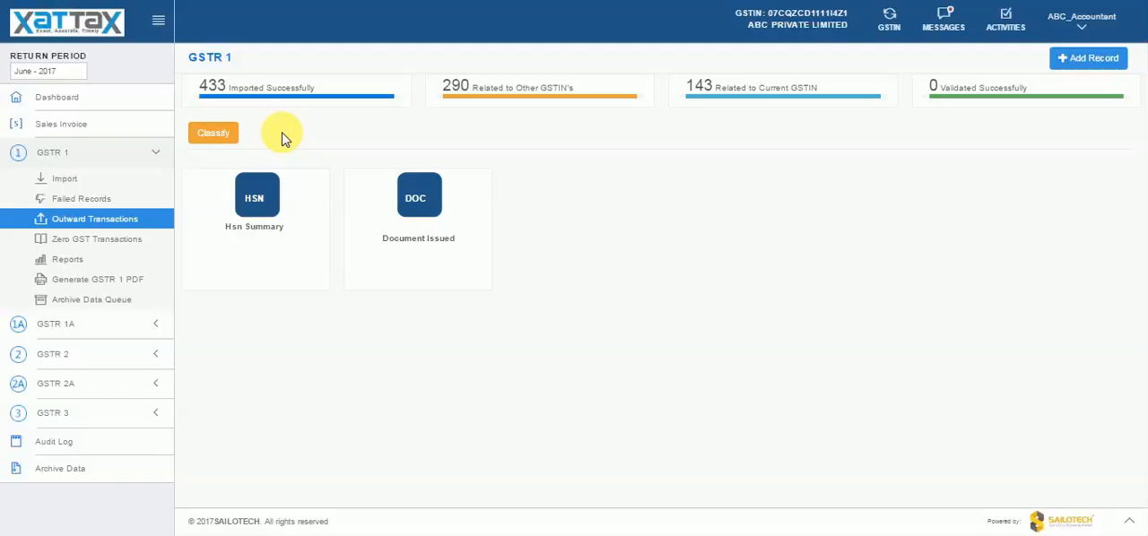
left_click(232, 136)
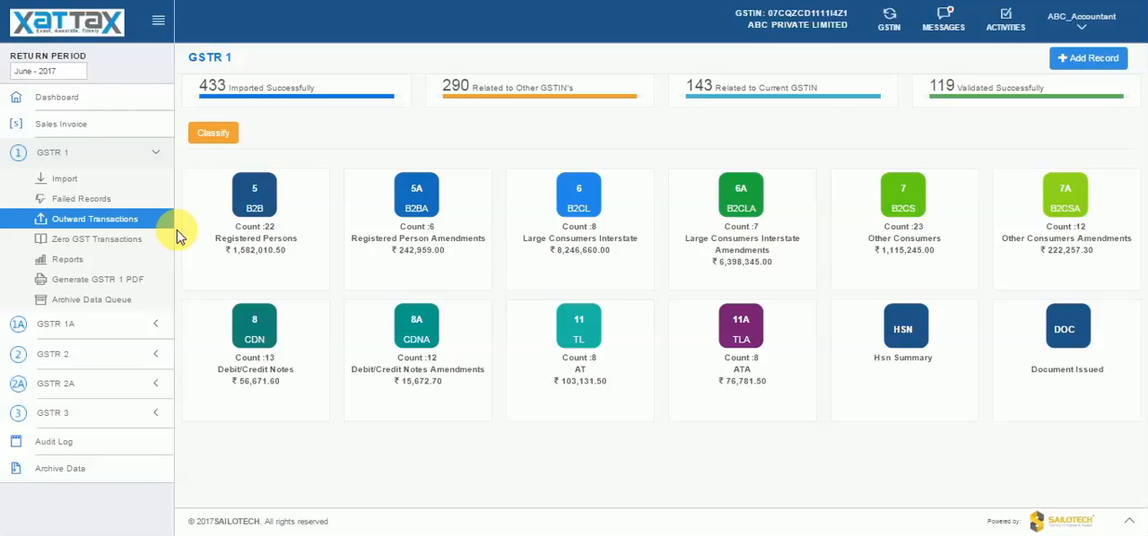
- Open the first classified B2B invoice, review its header fields and line items, and return to the B2B list
left_click(244, 206)
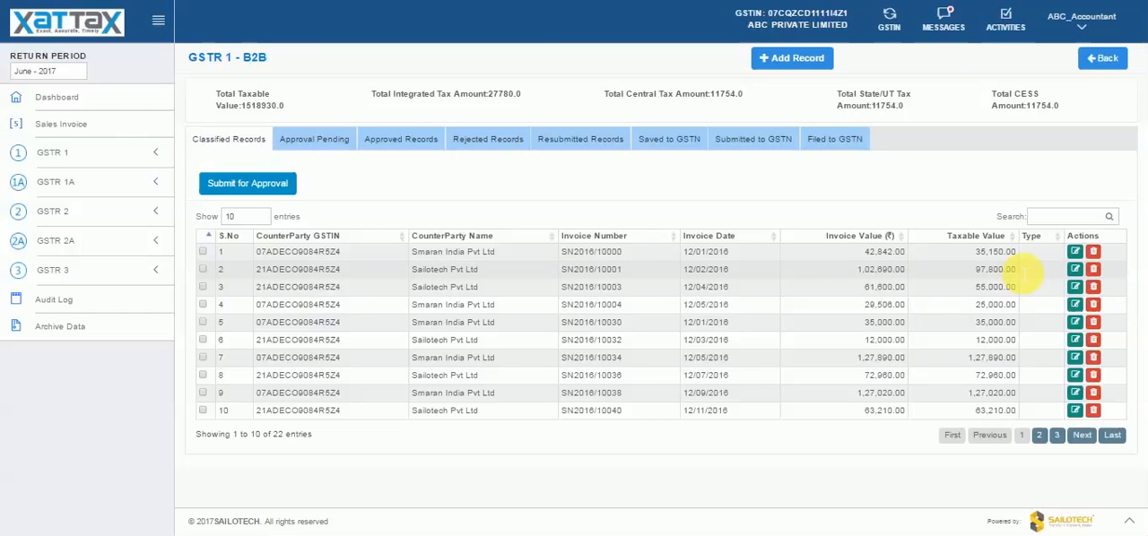
left_click(1074, 255)
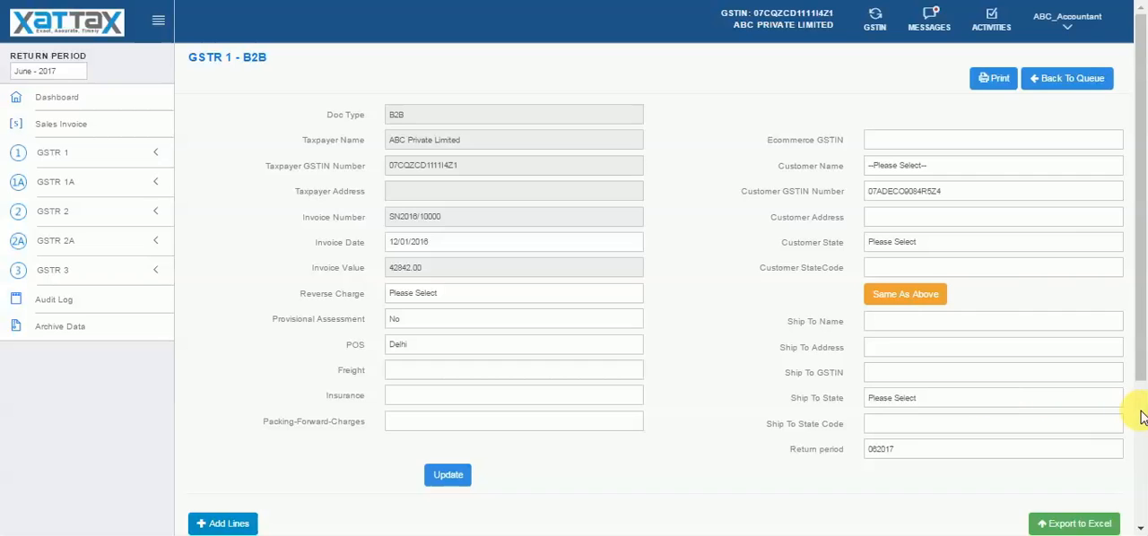
scroll(1136, 479, "down", 3)
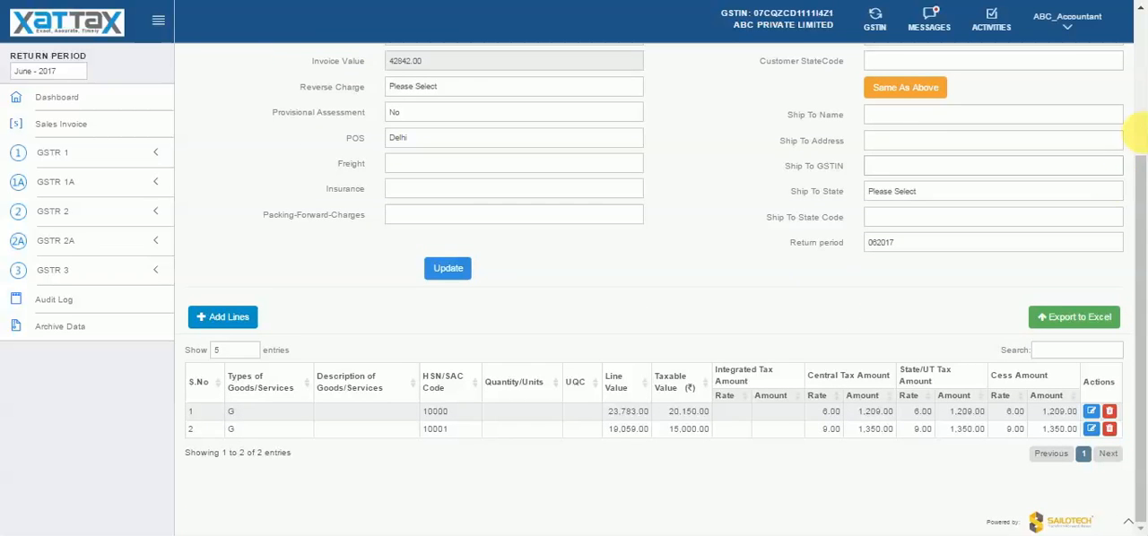
scroll(1141, 126, "up", 3)
left_click(1096, 84)
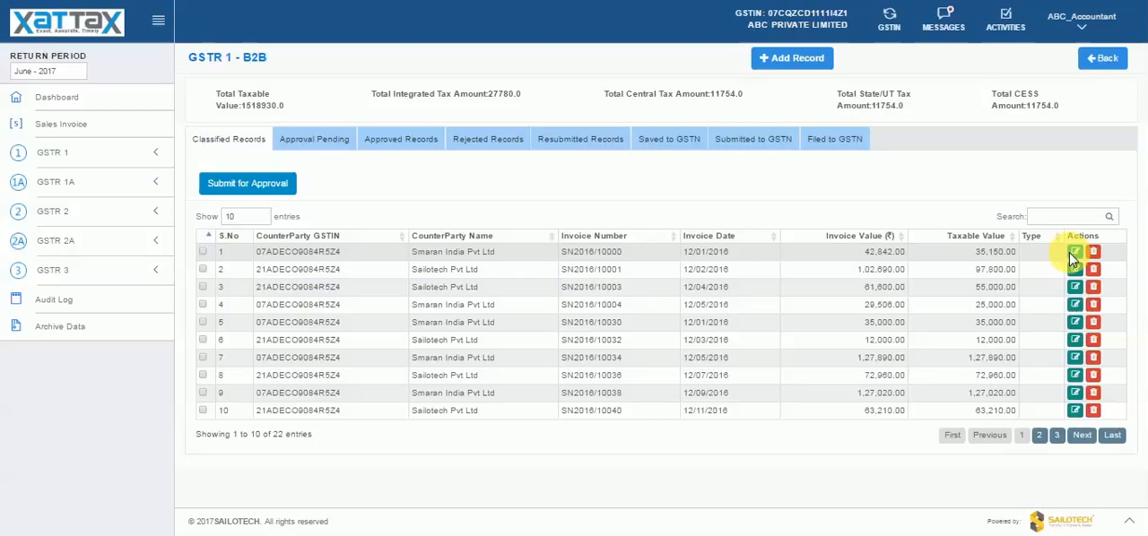
- Reopen the first B2B invoice, inspect the edit details of its first line without changing them, and review the whole invoice form
left_click(1074, 253)
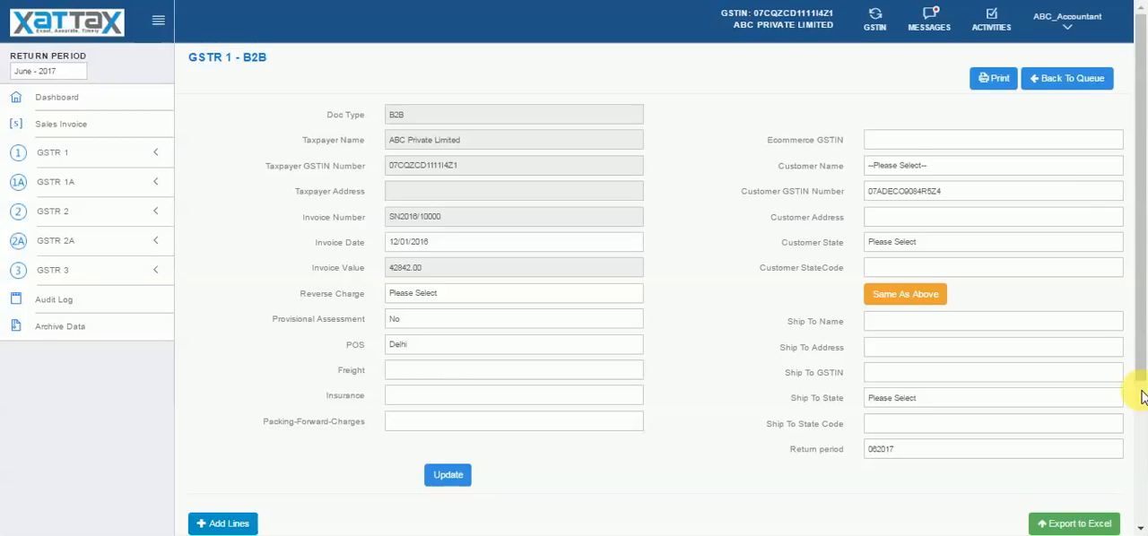
scroll(1143, 397, "down", 3)
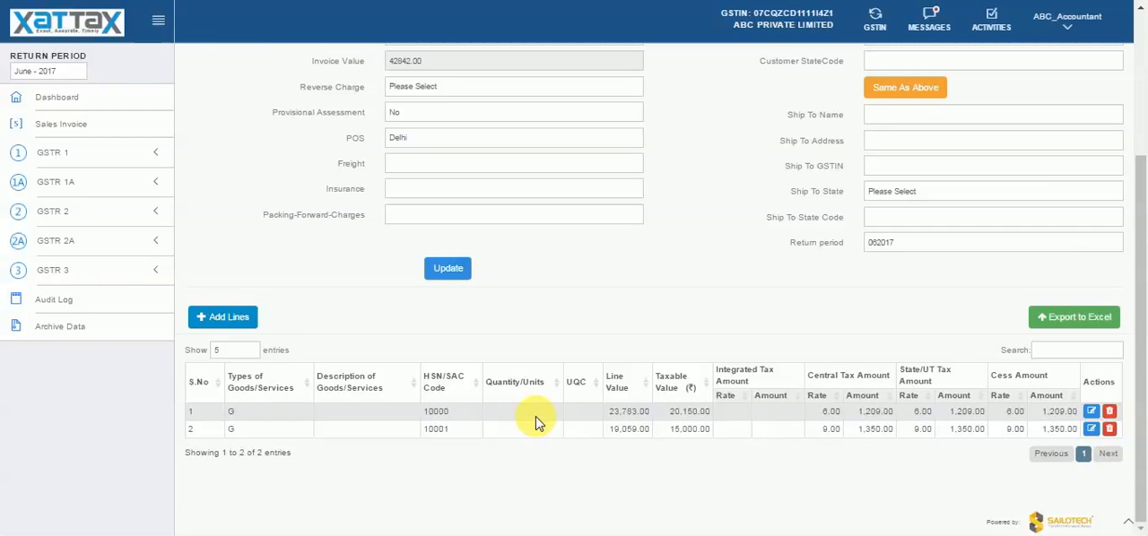
left_click(1091, 413)
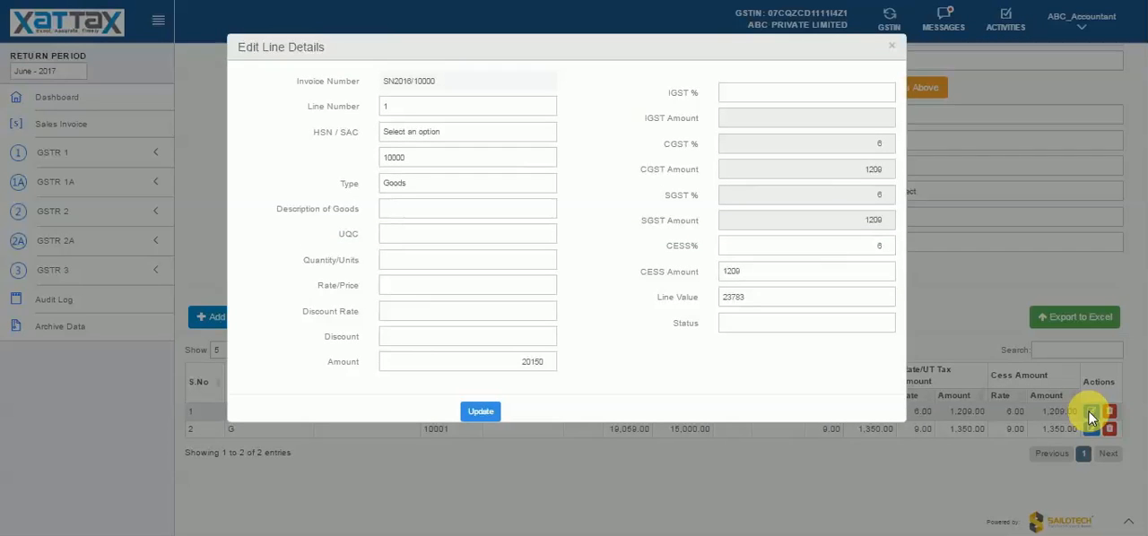
left_click(893, 44)
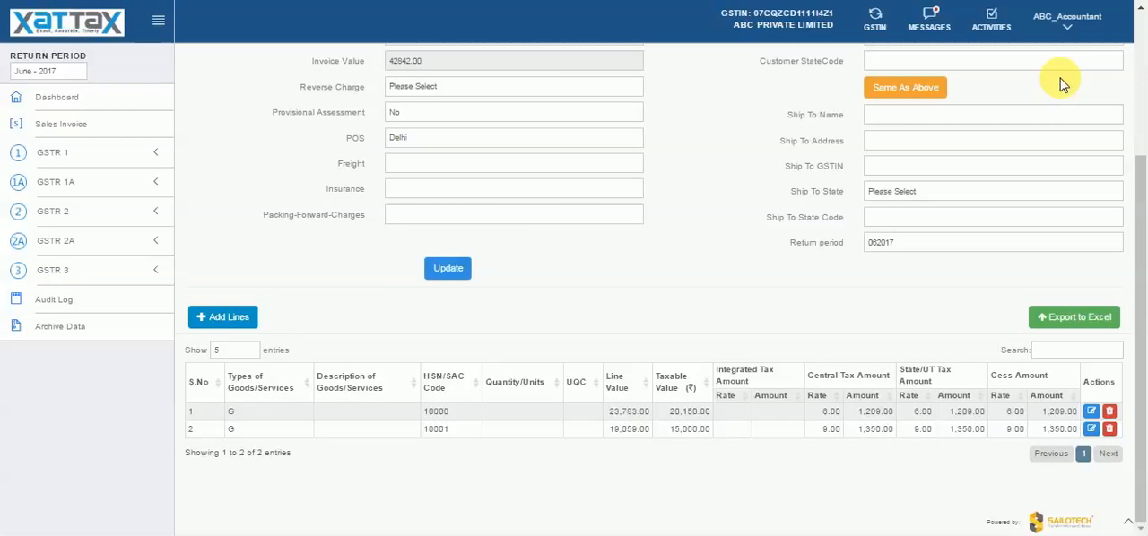
left_click(1144, 72)
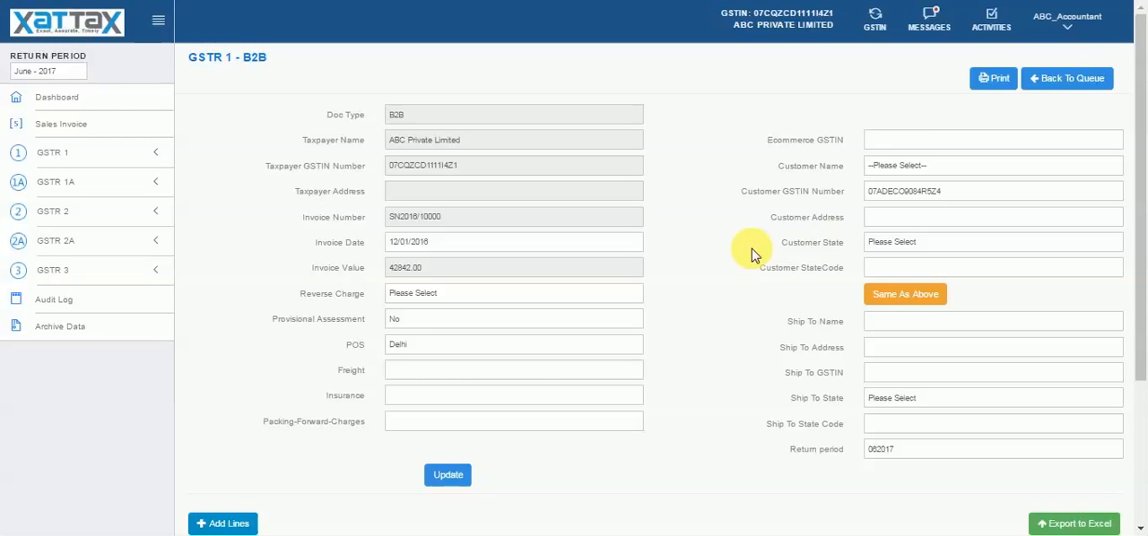
left_click(1139, 416)
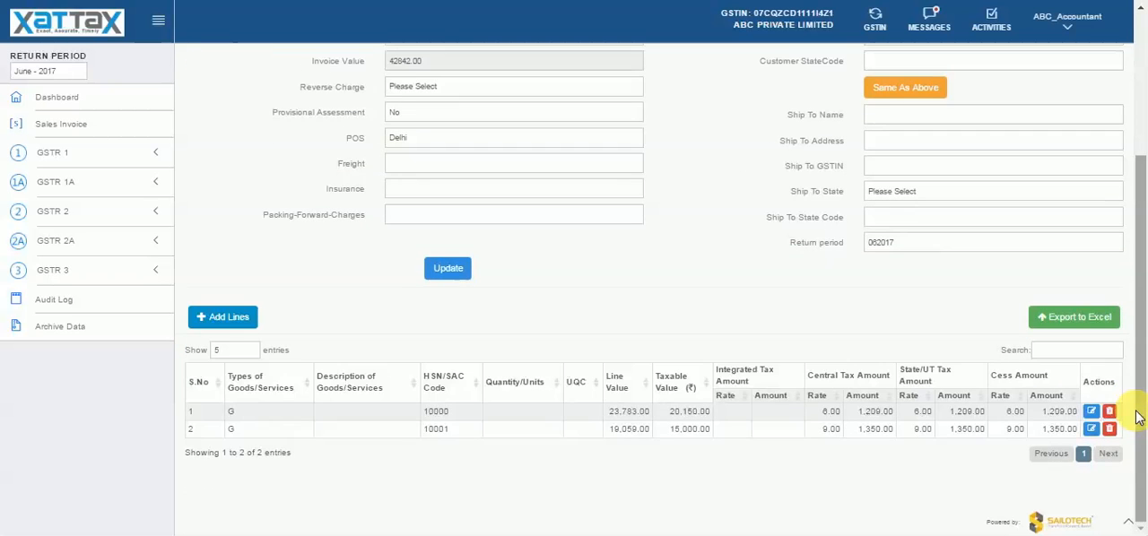
- Leave the invoice form for the B2B list, check the Approval Pending records, and return to the Classified Records
left_click(1139, 127)
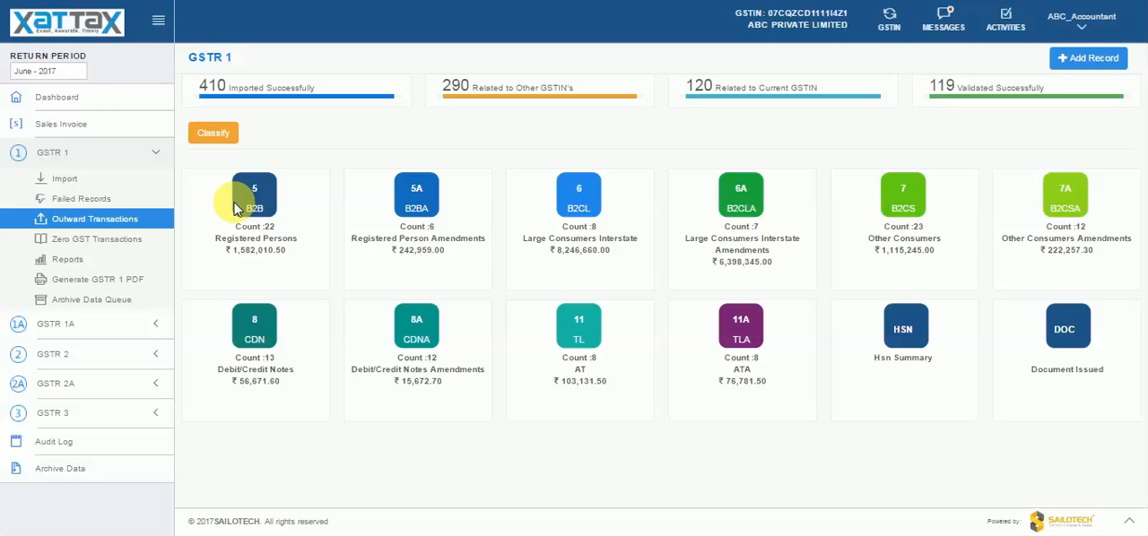
left_click(236, 205)
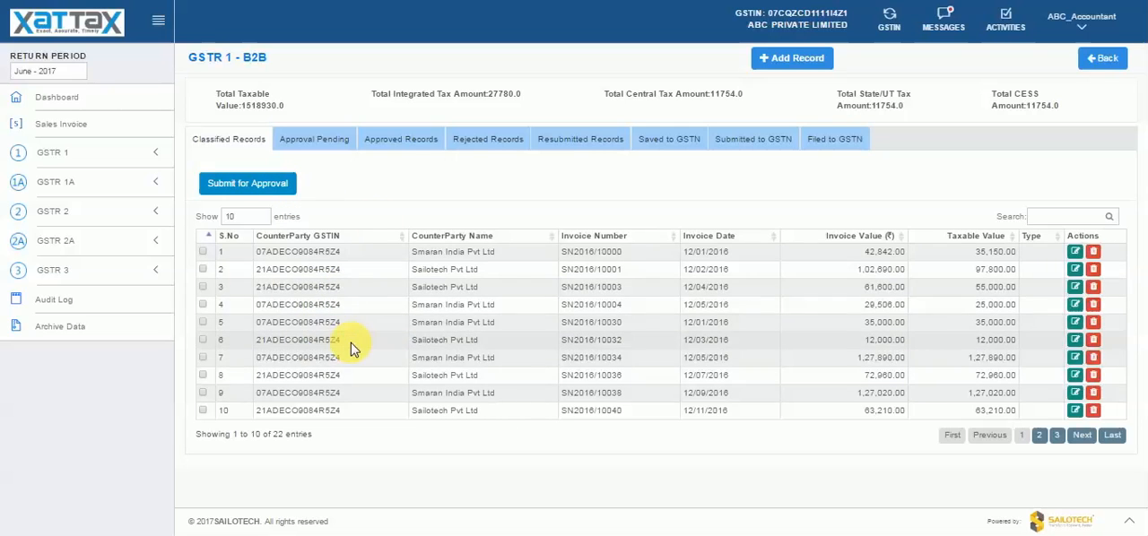
left_click(308, 153)
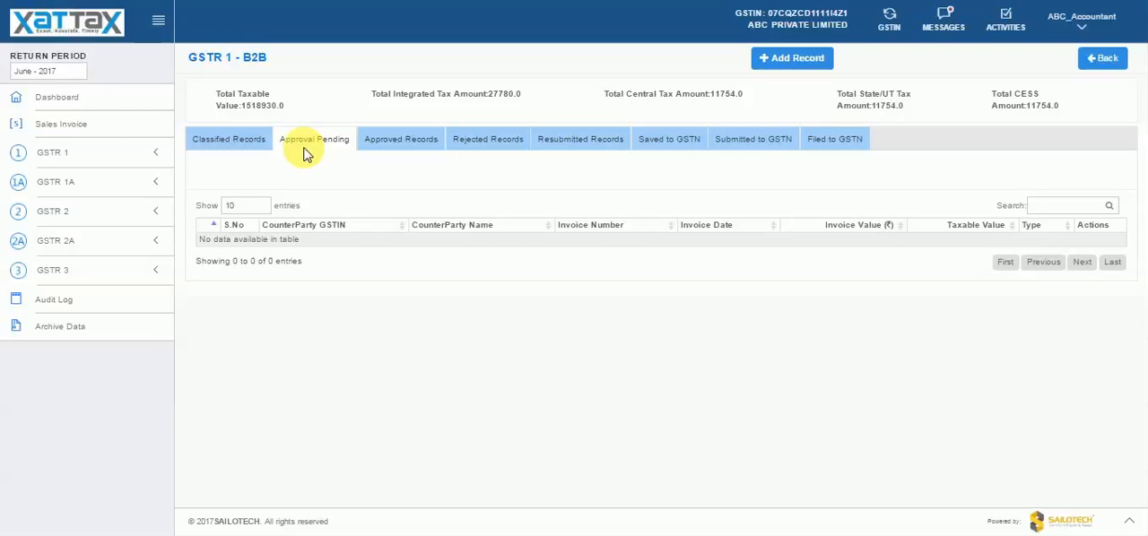
left_click(252, 151)
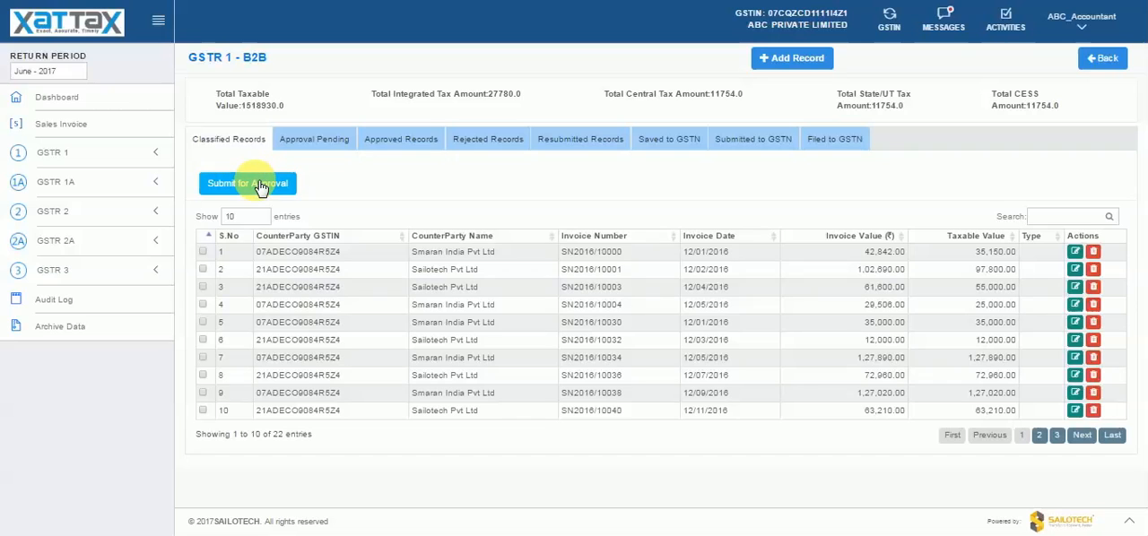
- Submit the classified B2B records for approval and check them in the Approval Pending list
left_click(260, 184)
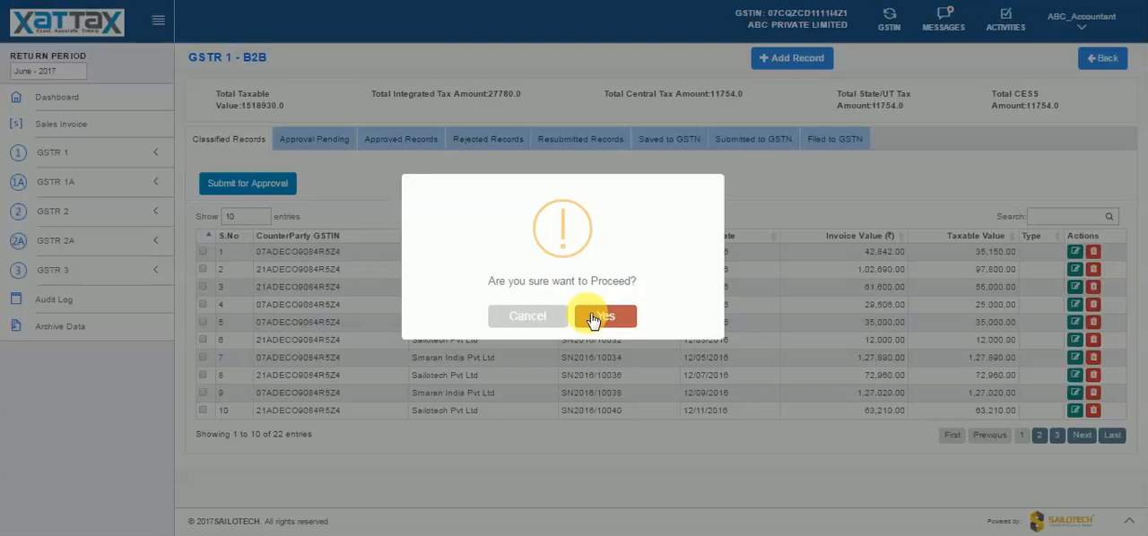
left_click(592, 317)
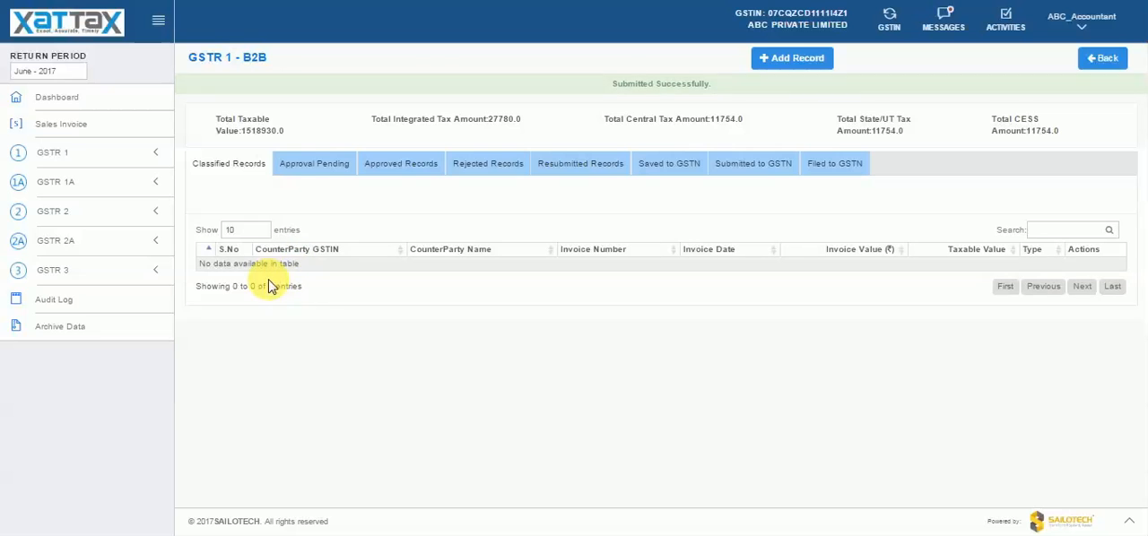
left_click(306, 147)
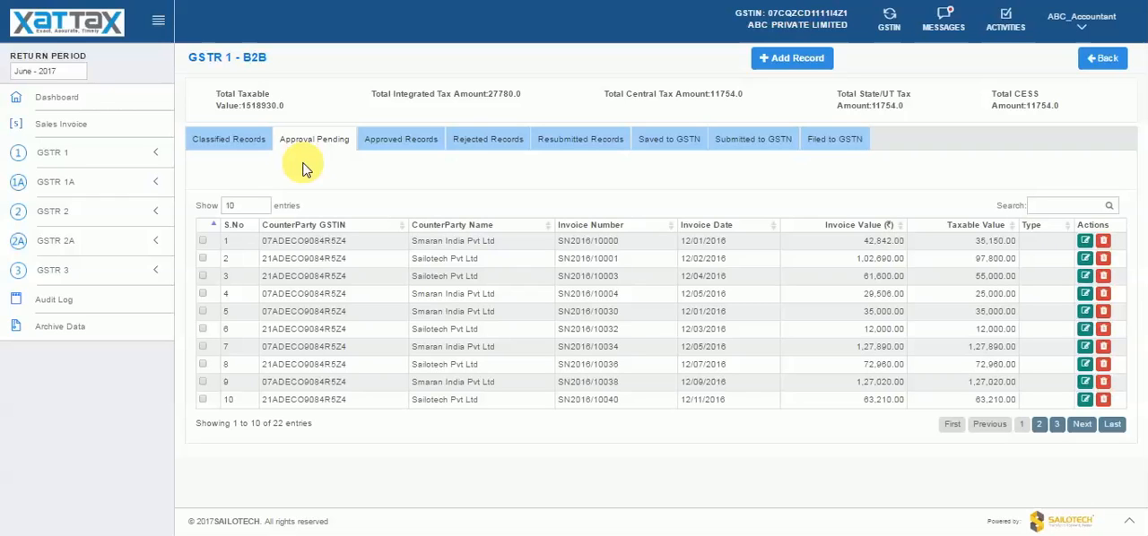
- Log out of the accountant account and sign in with the ABC manager account
left_click(1096, 31)
left_click(1063, 93)
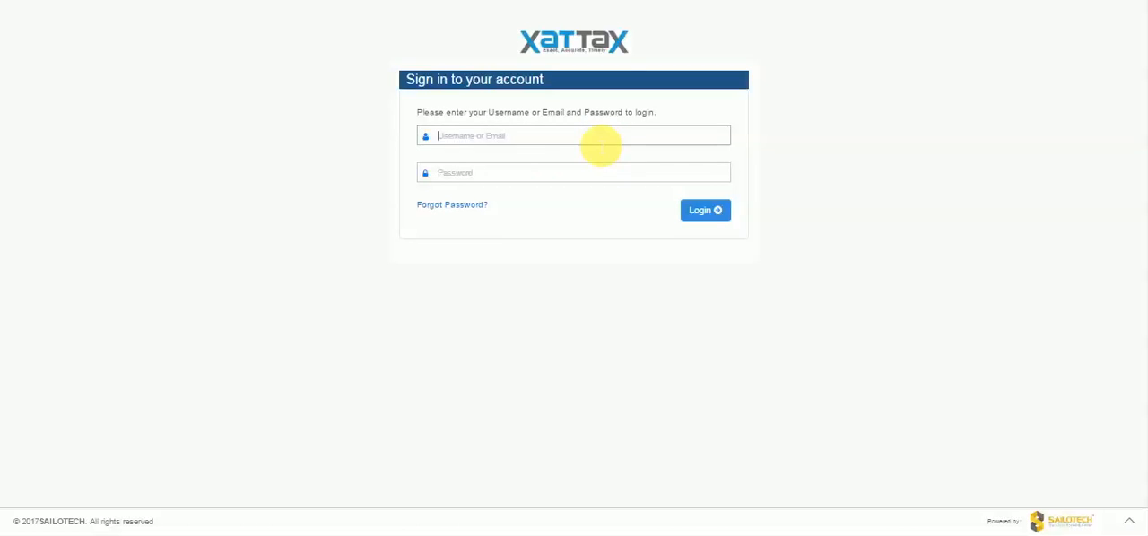
type("a")
type("bc")
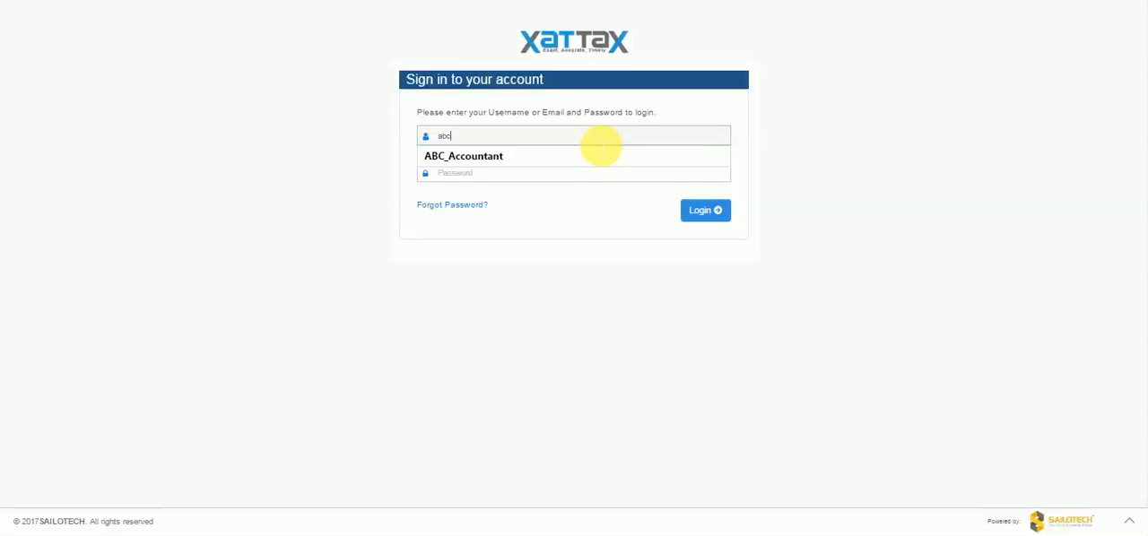
type("_")
key("BackSpace")
key("BackSpace")
key("BackSpace")
key("BackSpace")
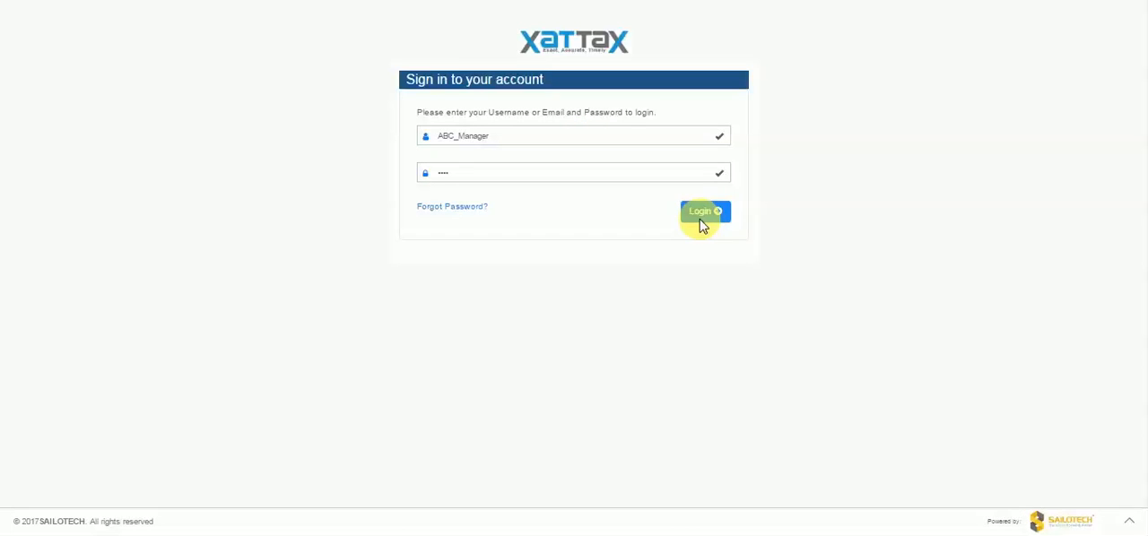
left_click(703, 218)
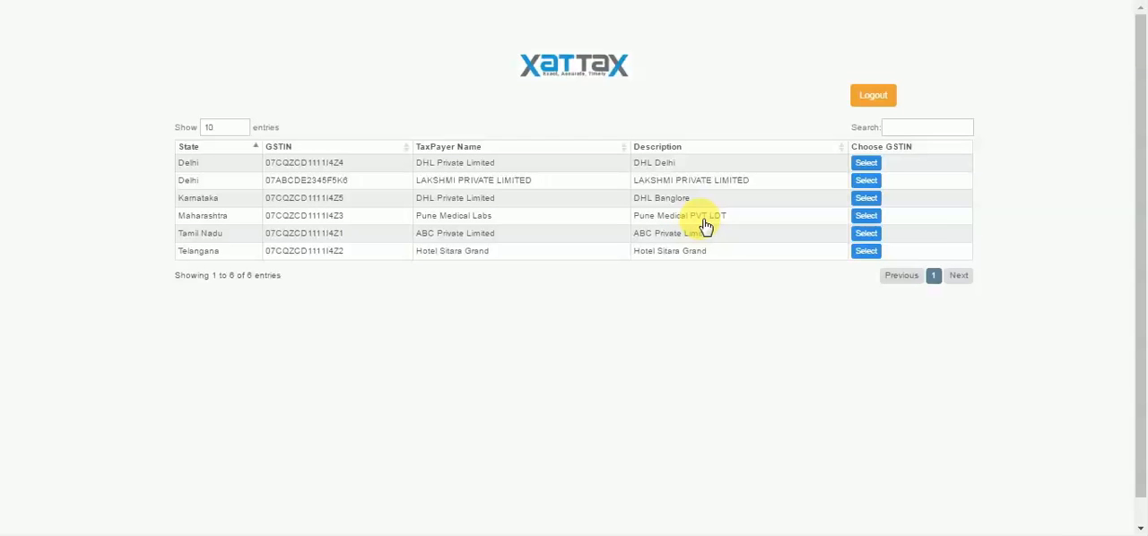
- Choose the ABC Private Limited taxpayer for Tamil Nadu and inspect the segments of the GSTR1 dashboard chart
left_click(861, 235)
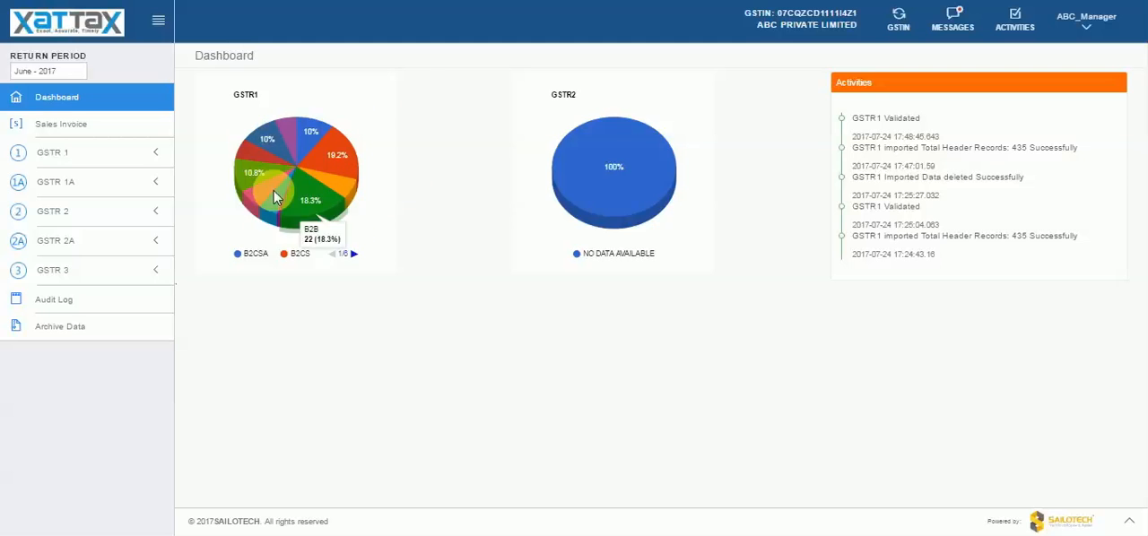
mouse_move(342, 155)
mouse_move(319, 142)
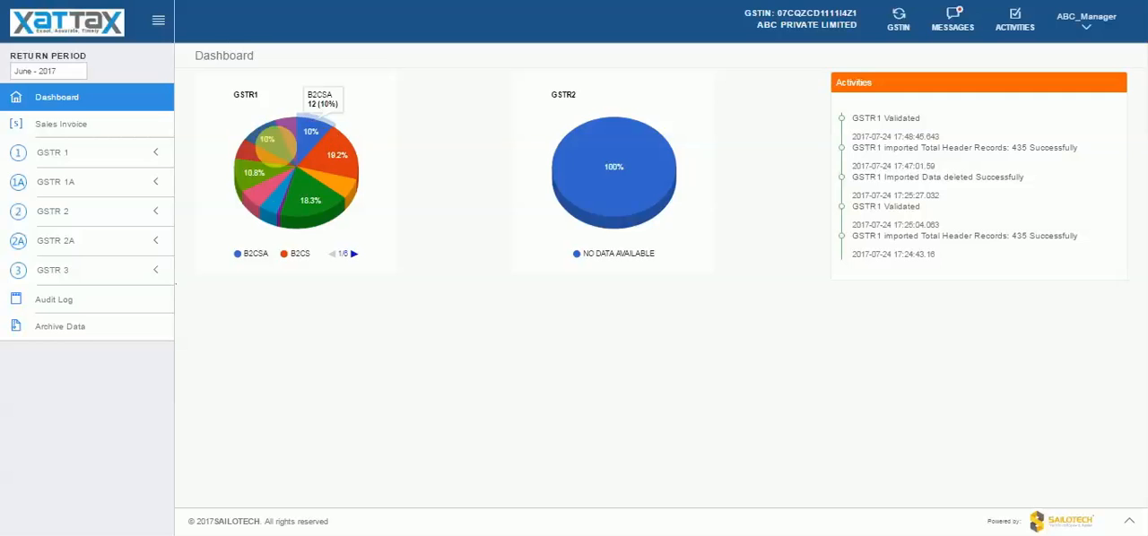
mouse_move(300, 182)
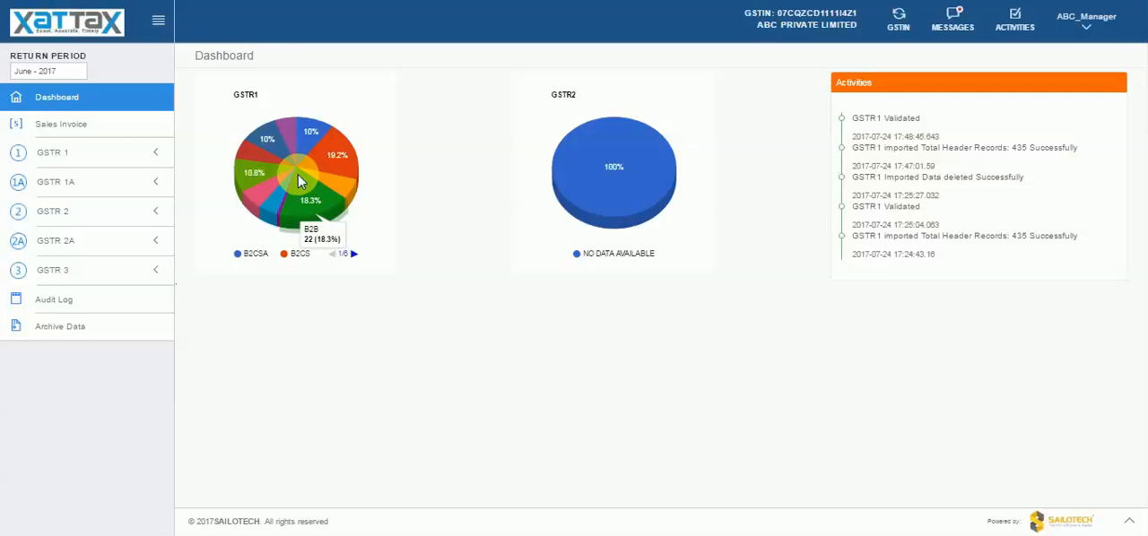
mouse_move(280, 158)
mouse_move(295, 205)
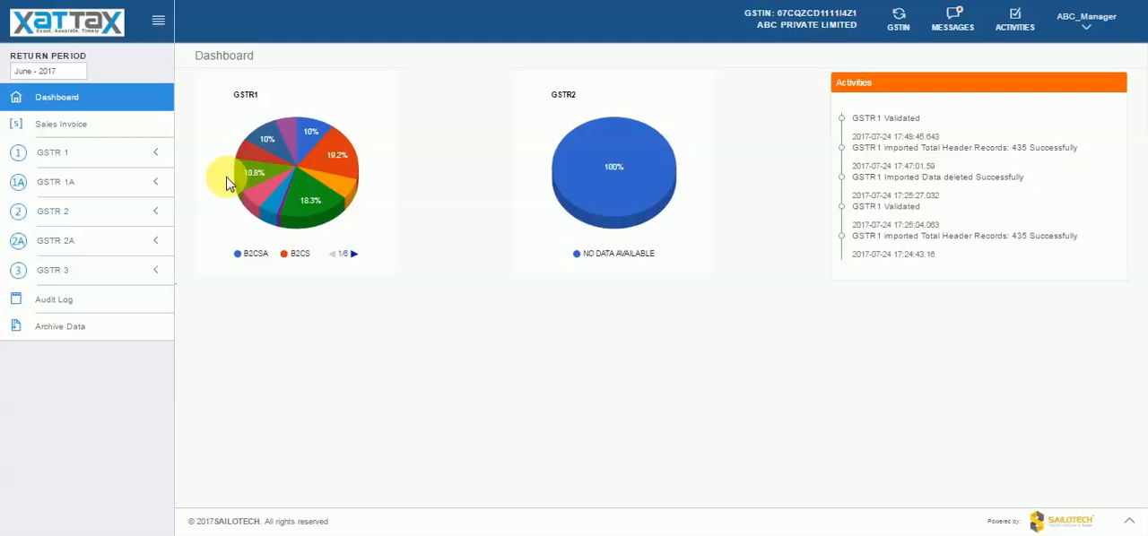
- Open the B2B registered persons records in the GSTR 1 Outward Transactions and show those pending approval
left_click(130, 163)
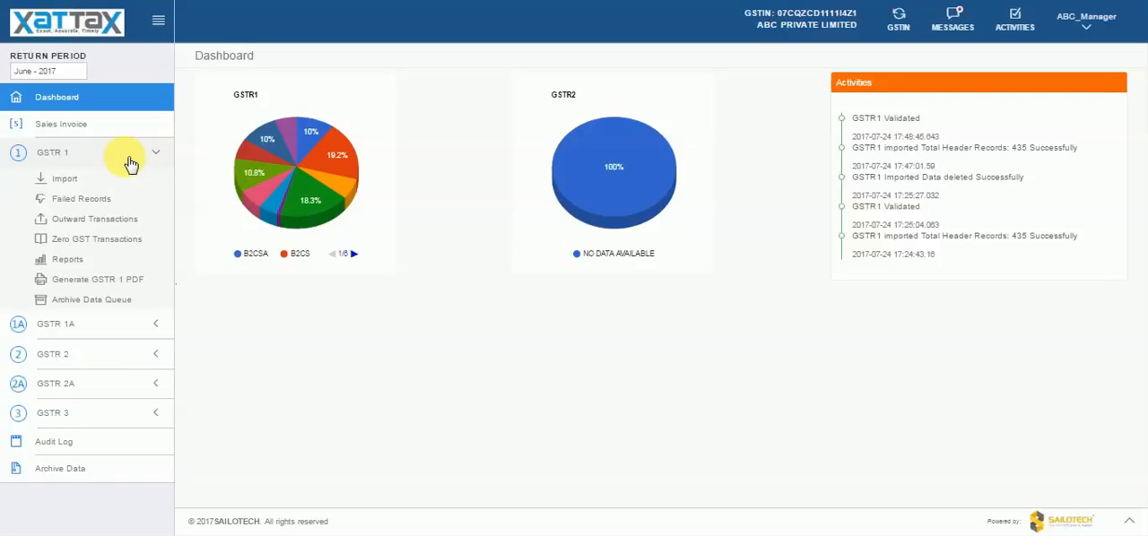
left_click(122, 221)
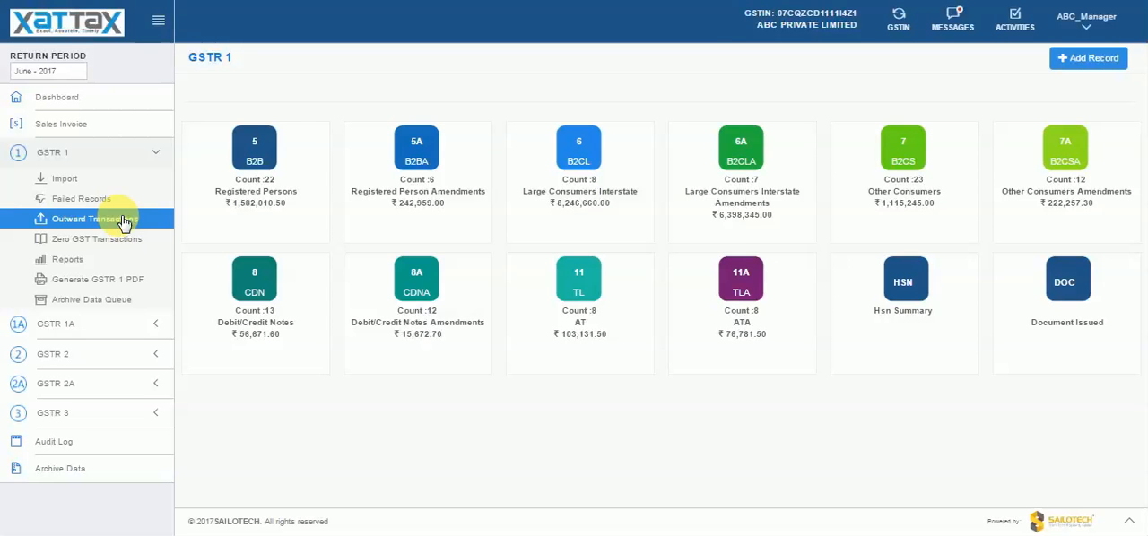
left_click(255, 152)
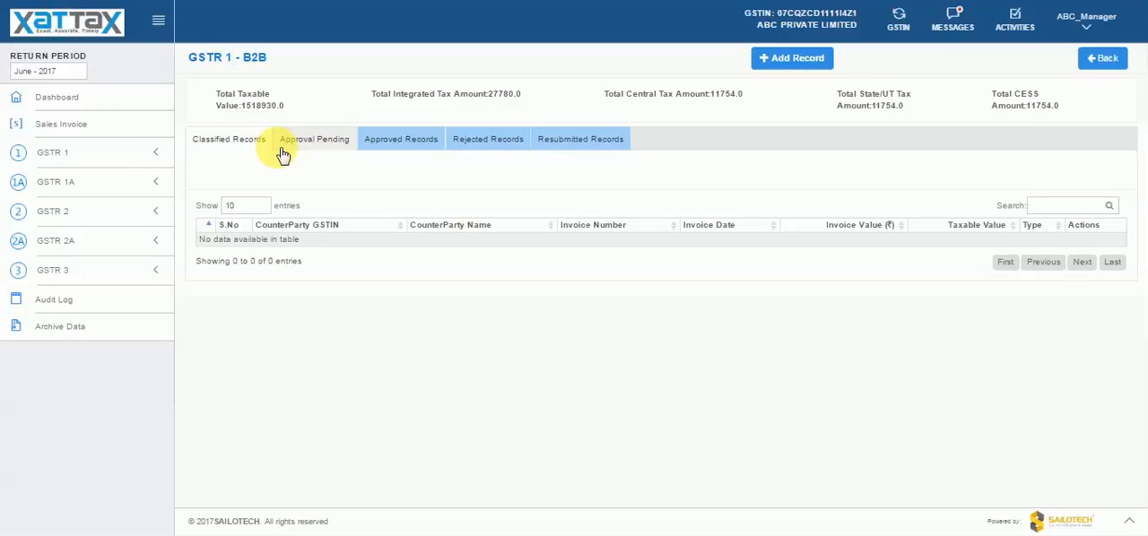
left_click(298, 148)
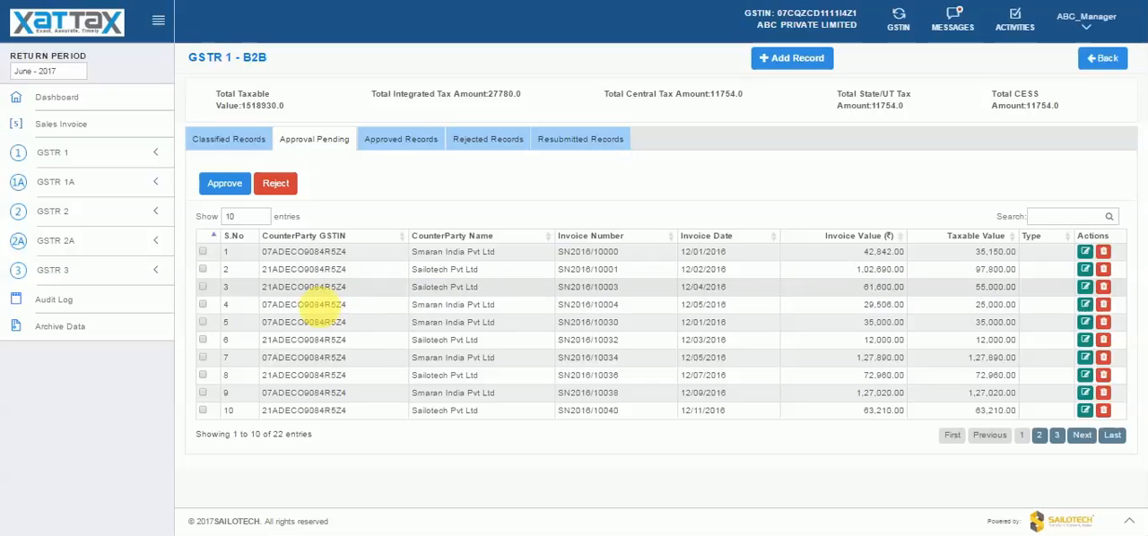
double_click(300, 340)
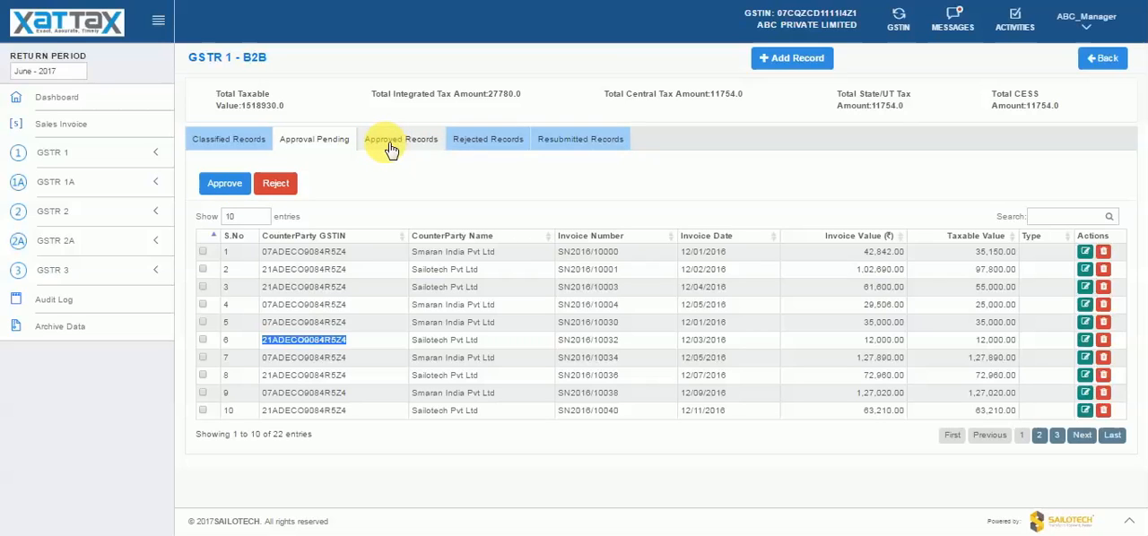
- Approve the pending B2B records with the comment "approved", and check the Approval Pending and Approved Records lists
left_click(235, 184)
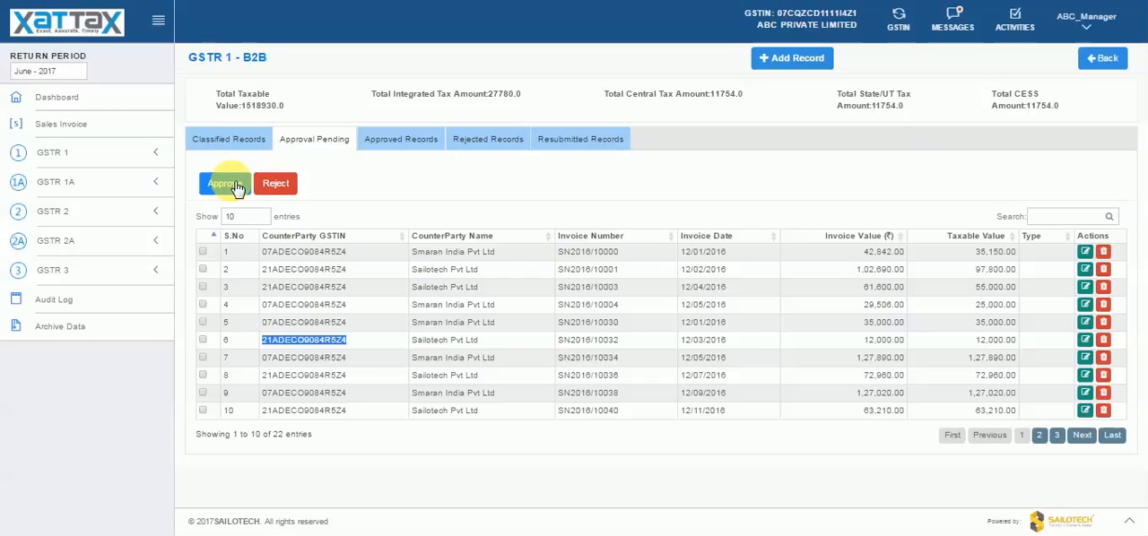
left_click(312, 136)
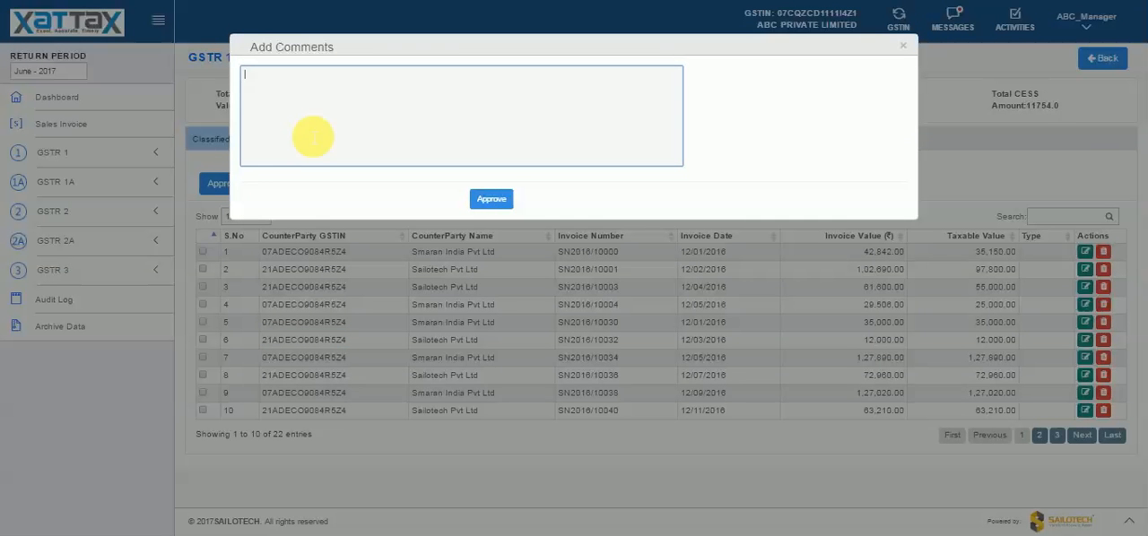
type("approved")
left_click(487, 206)
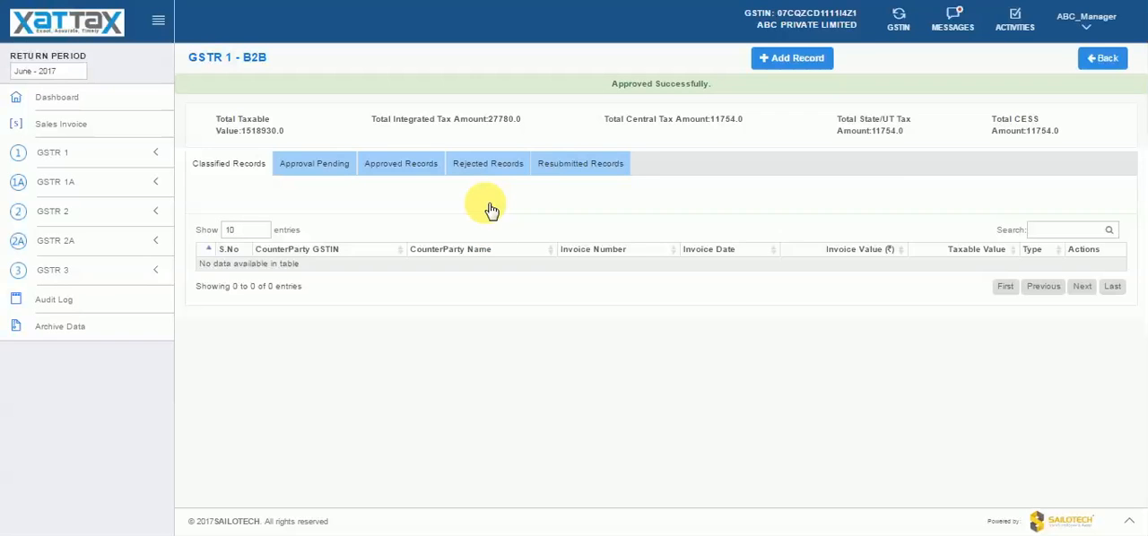
left_click(344, 173)
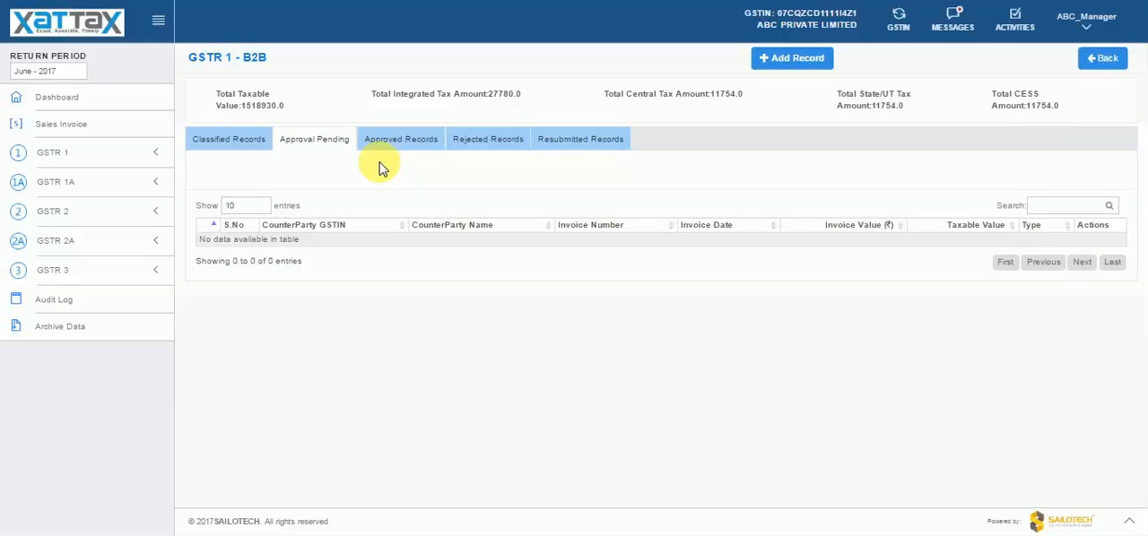
left_click(401, 144)
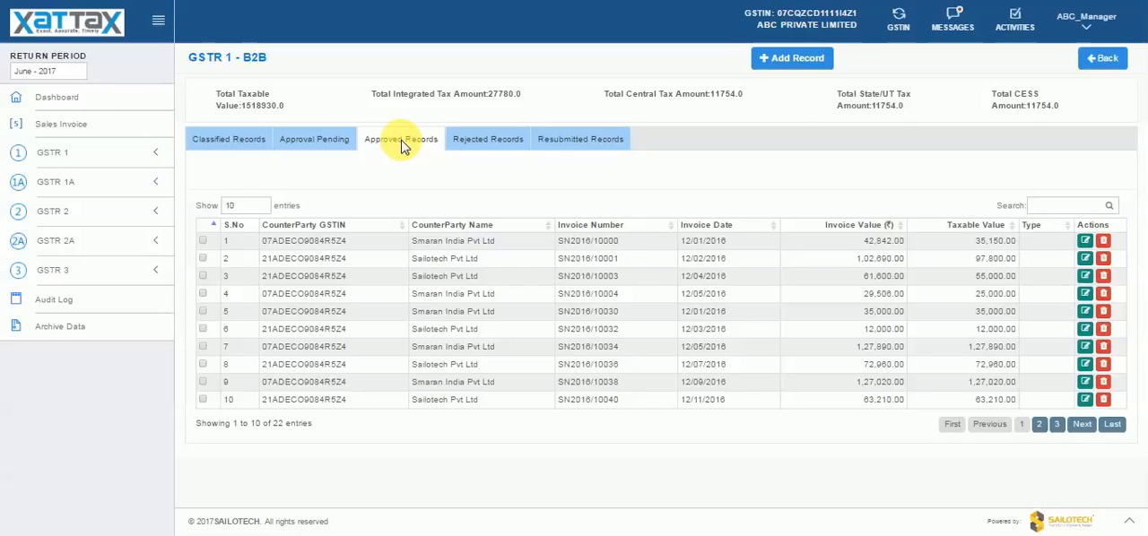
- Log out of the manager account and sign back in with the ABC accountant account
left_click(1099, 25)
left_click(1075, 95)
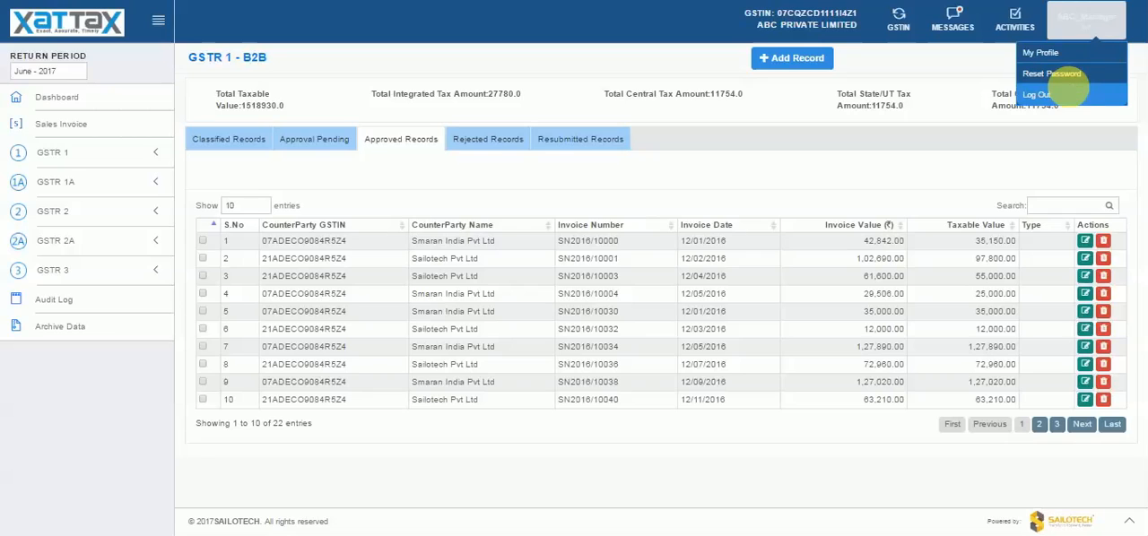
left_click(700, 213)
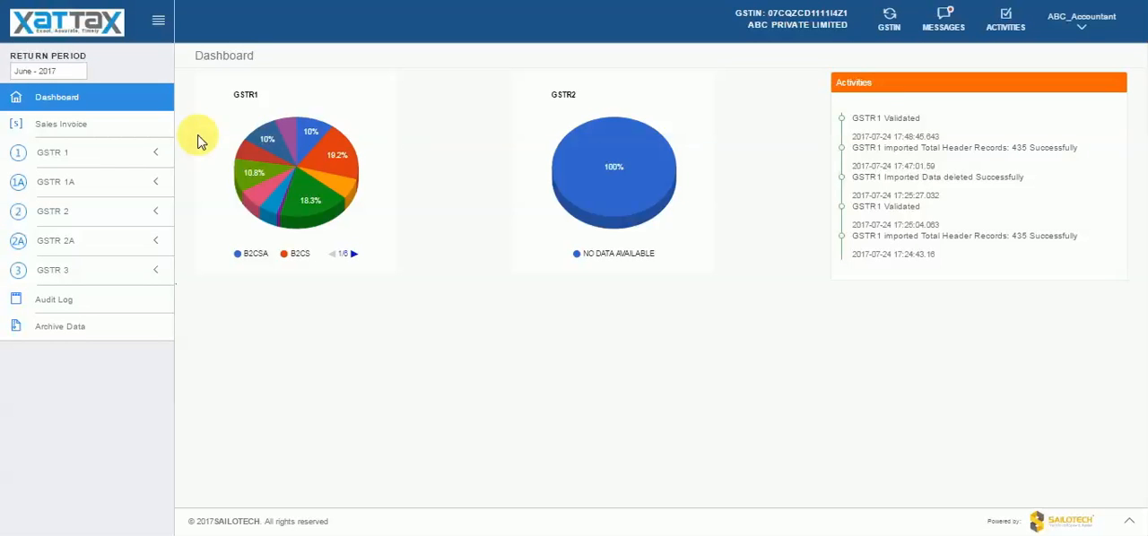
- Open the approved B2B records in the GSTR 1 Outward Transactions as the accountant
left_click(110, 152)
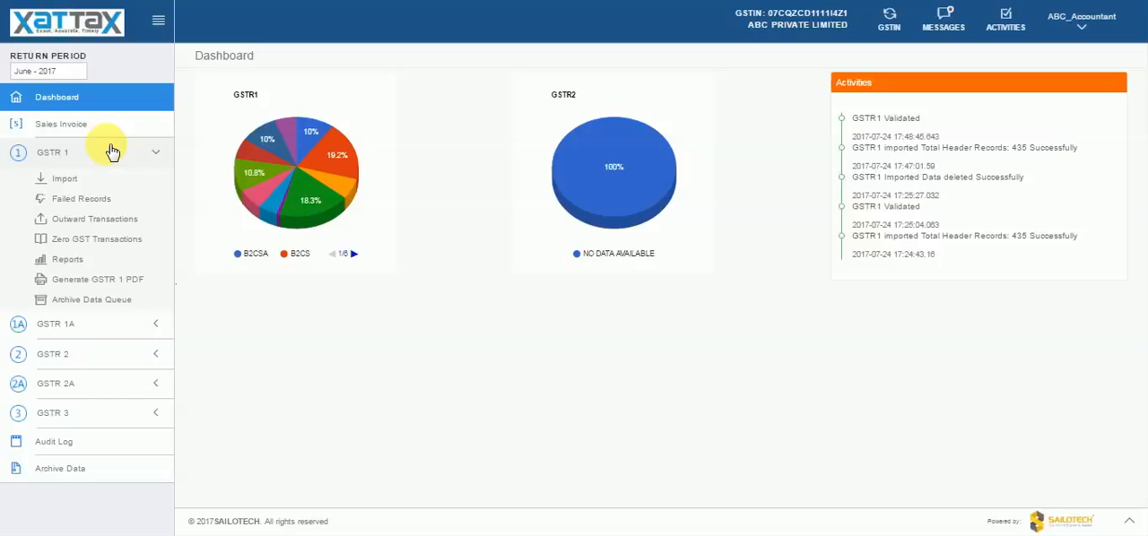
left_click(121, 219)
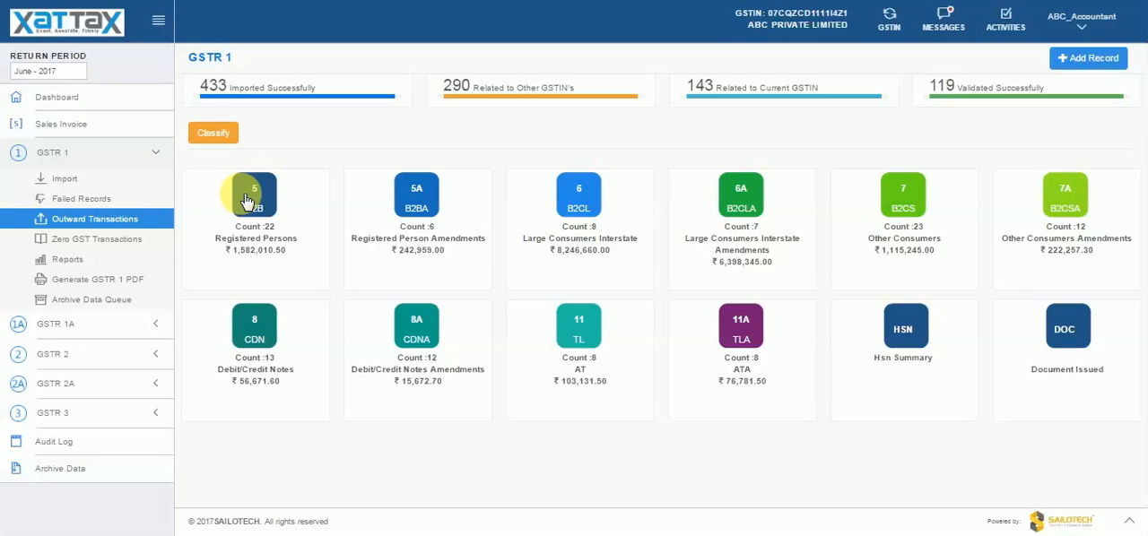
left_click(240, 193)
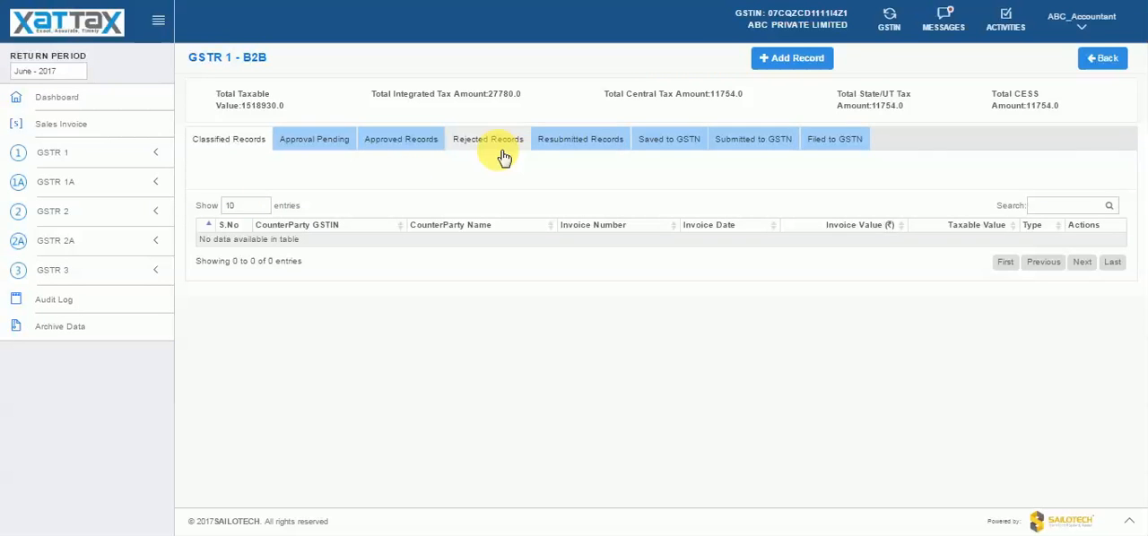
left_click(416, 147)
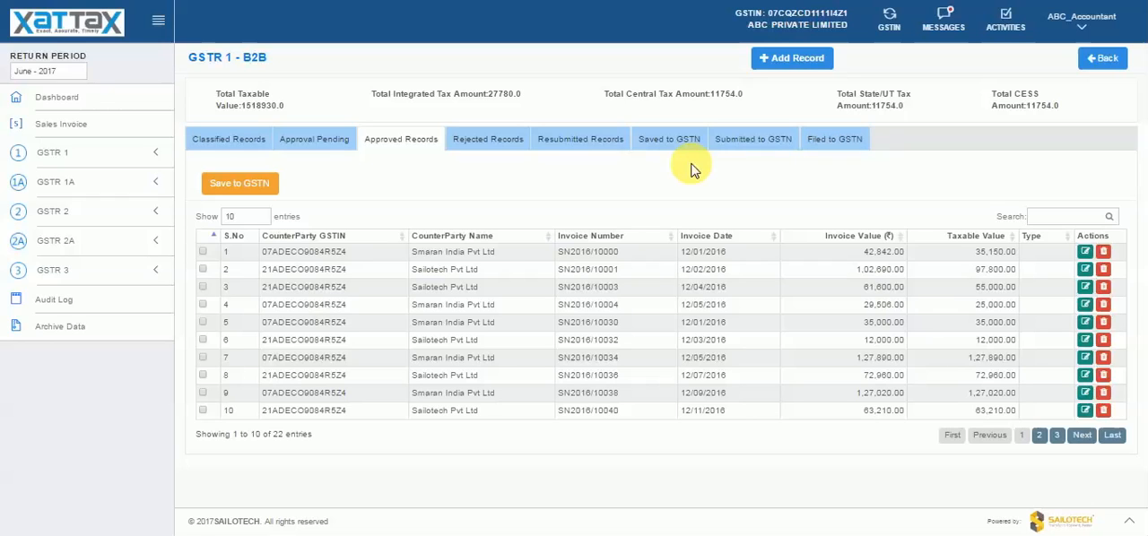
- Save the approved B2B records to GSTN and check them in the Saved to GSTN list
left_click(267, 187)
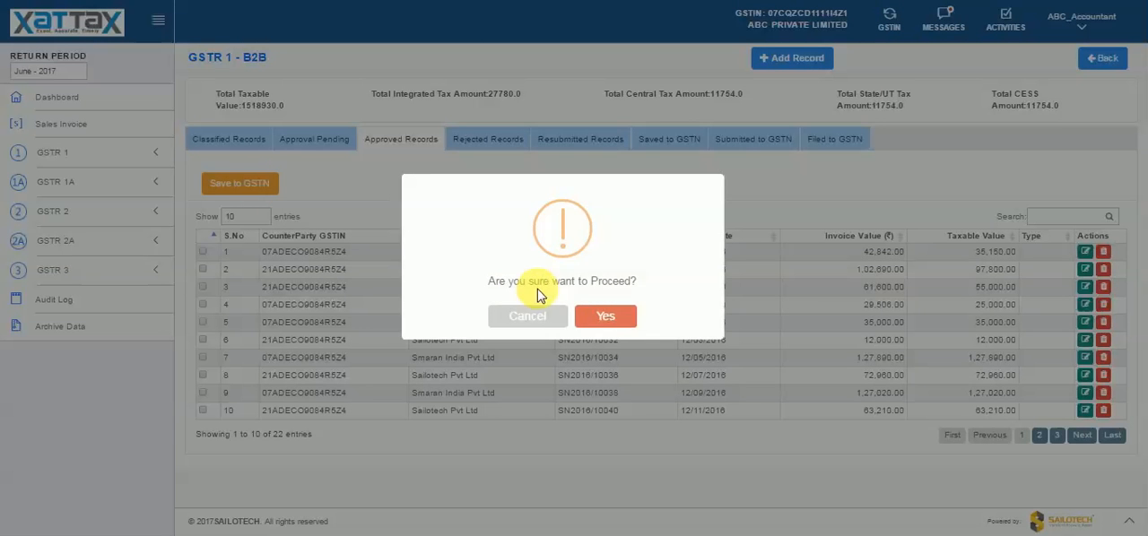
left_click(609, 317)
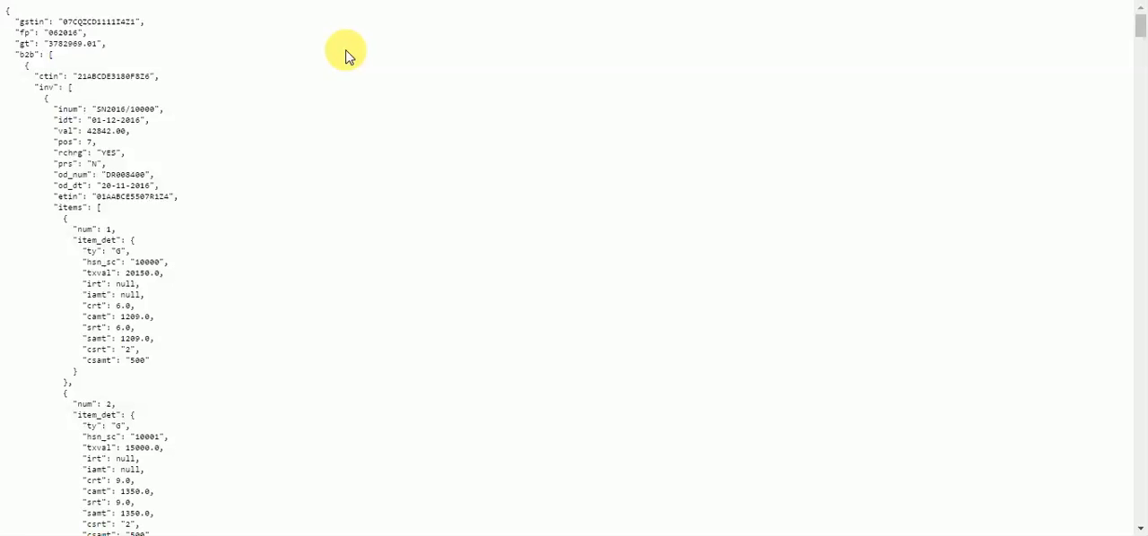
left_click(351, 1)
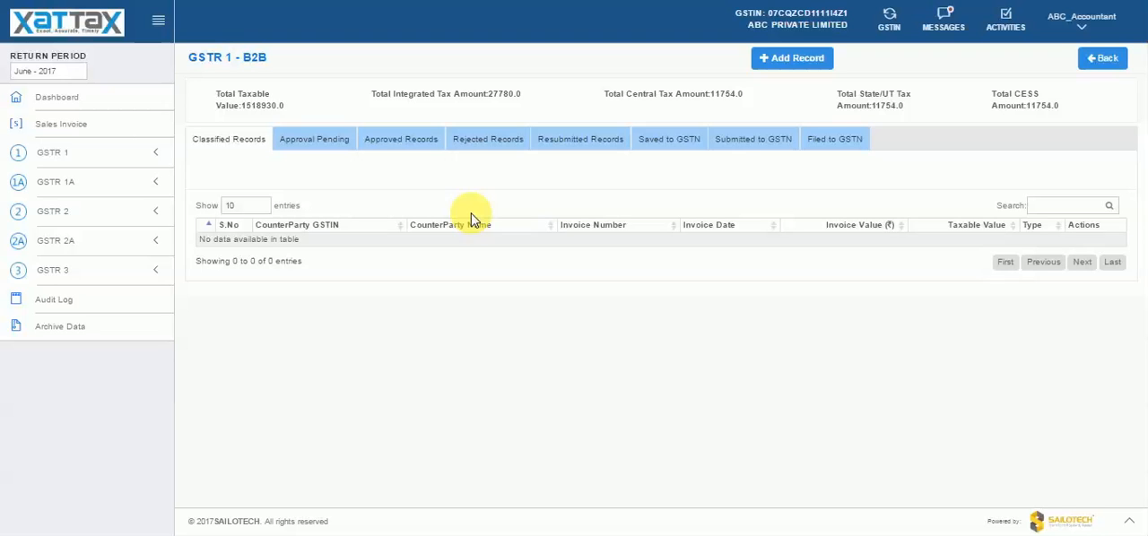
left_click(661, 150)
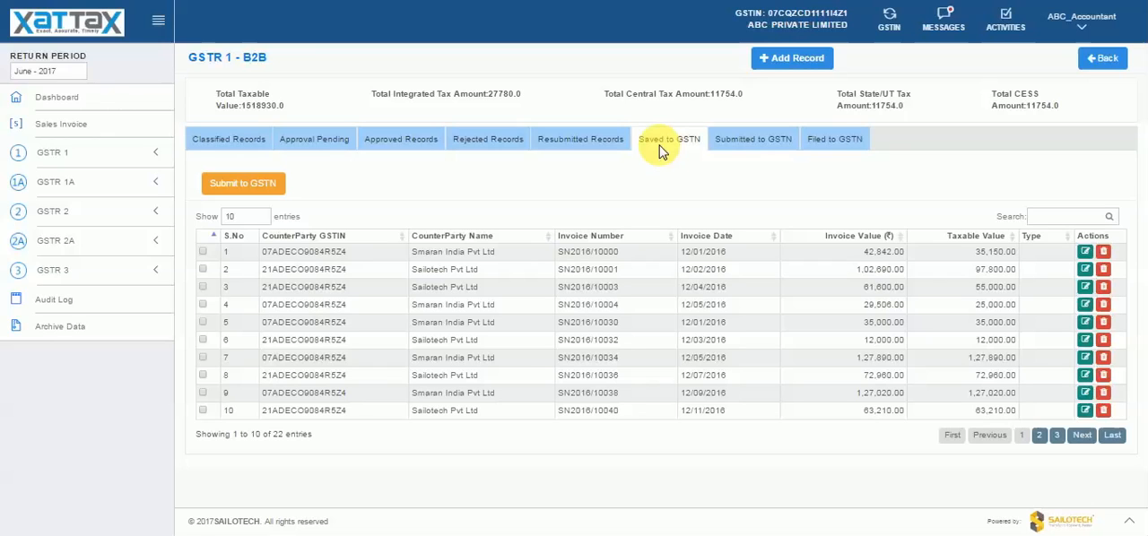
- Submit the saved B2B records to GSTN and check them in the Saved to GSTN and Submitted to GSTN lists
left_click(272, 190)
left_click(536, 318)
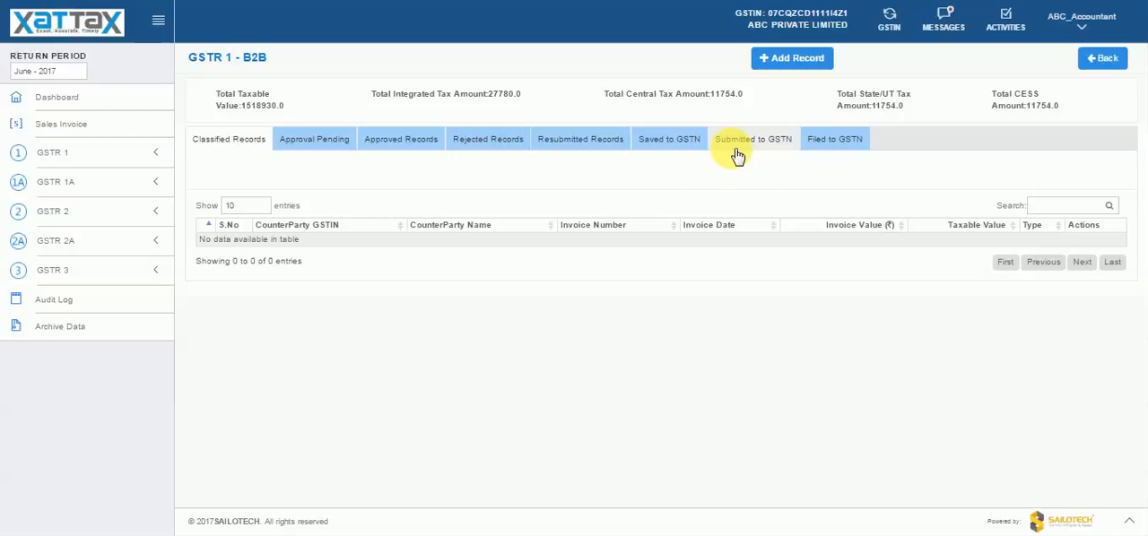
left_click(692, 143)
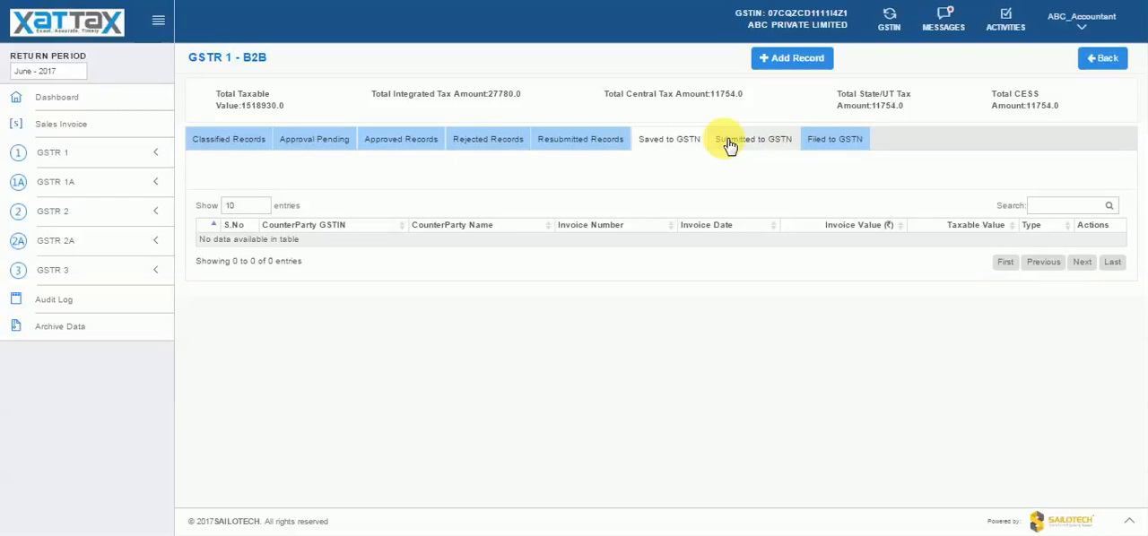
left_click(729, 144)
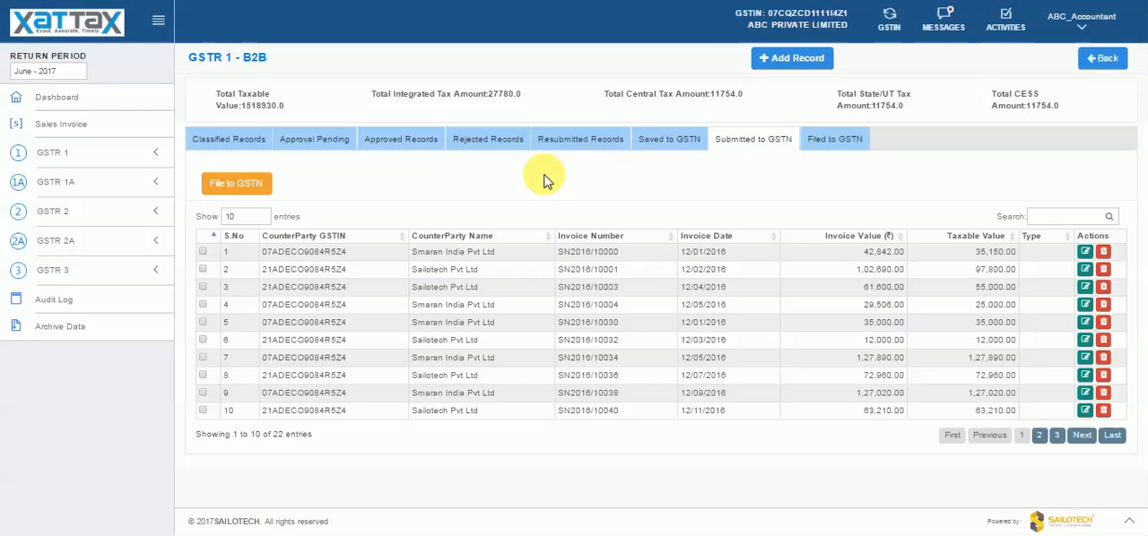
- File the submitted B2B records to GSTN and check them in the Filed to GSTN list
left_click(260, 190)
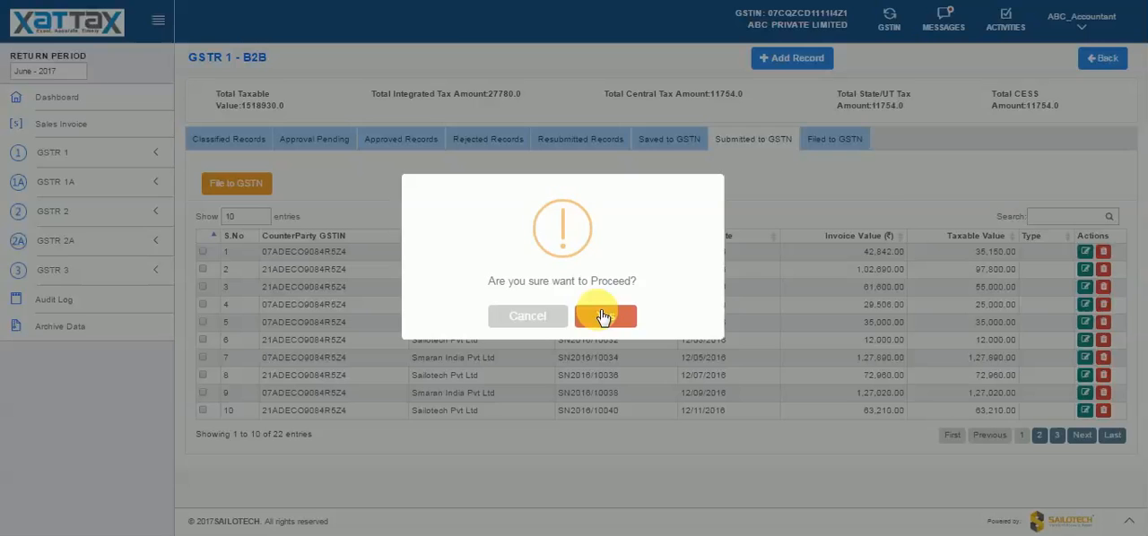
left_click(603, 318)
left_click(833, 142)
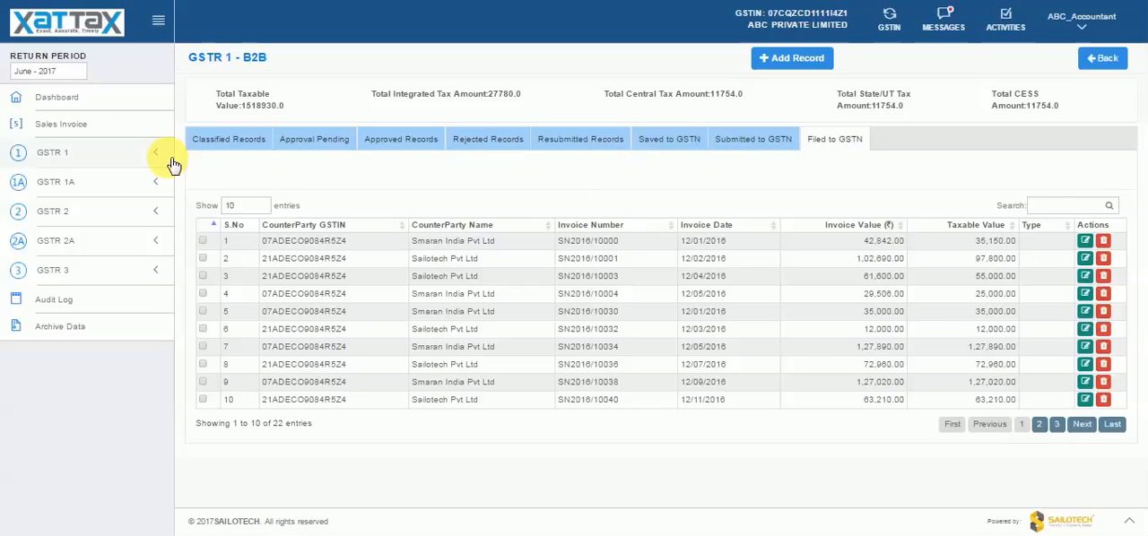
- Generate the GSTR 1 return PDF for 06/2017 and download it
left_click(121, 163)
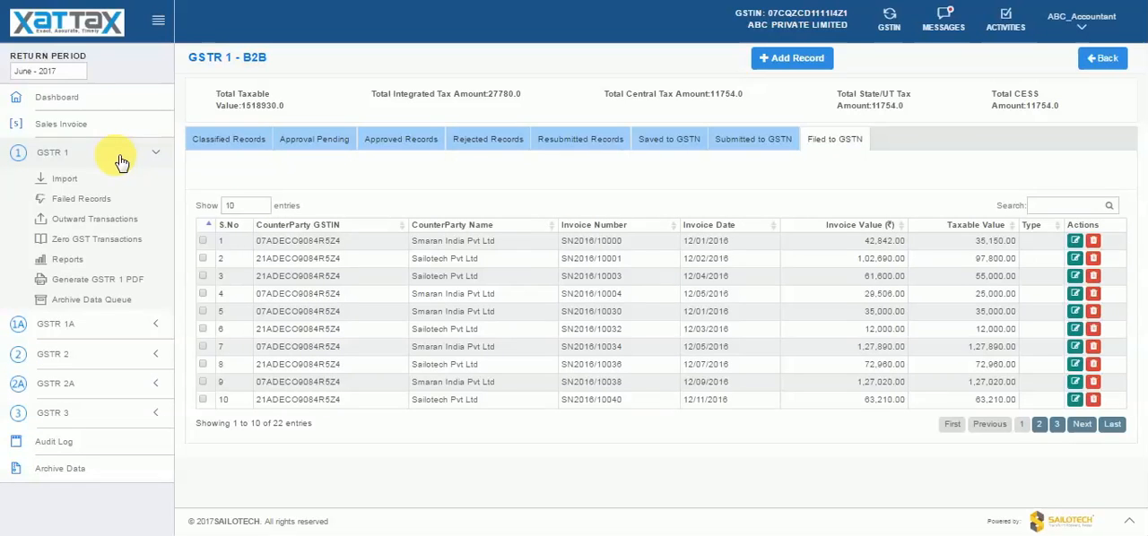
left_click(112, 276)
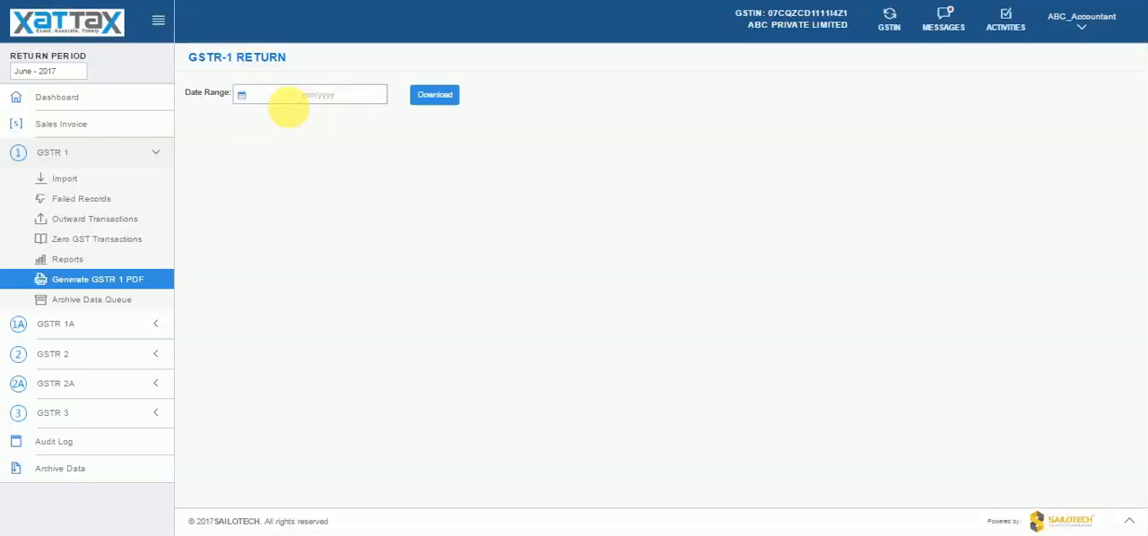
left_click(249, 95)
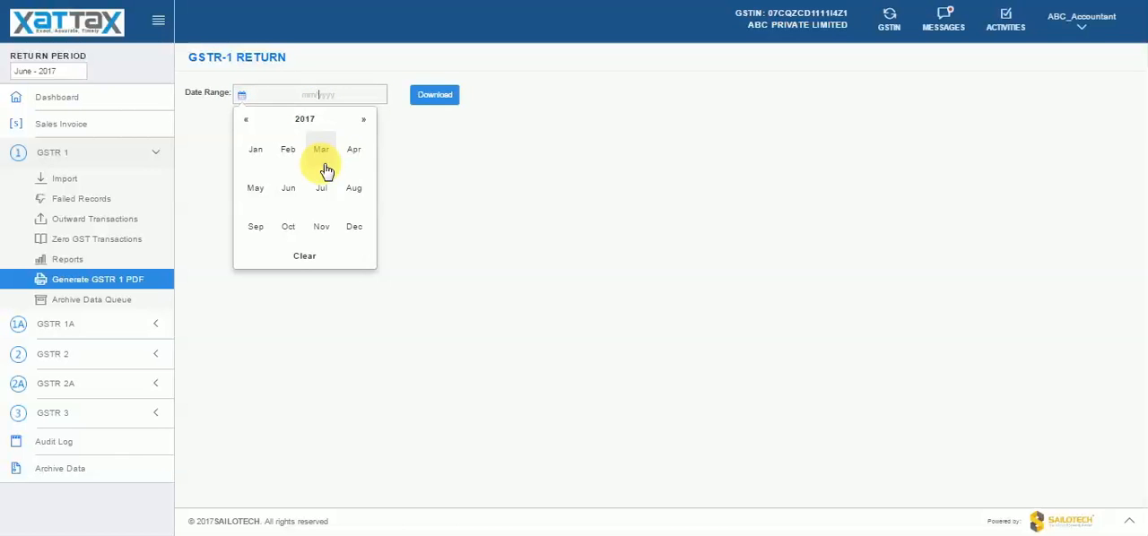
left_click(298, 192)
left_click(442, 100)
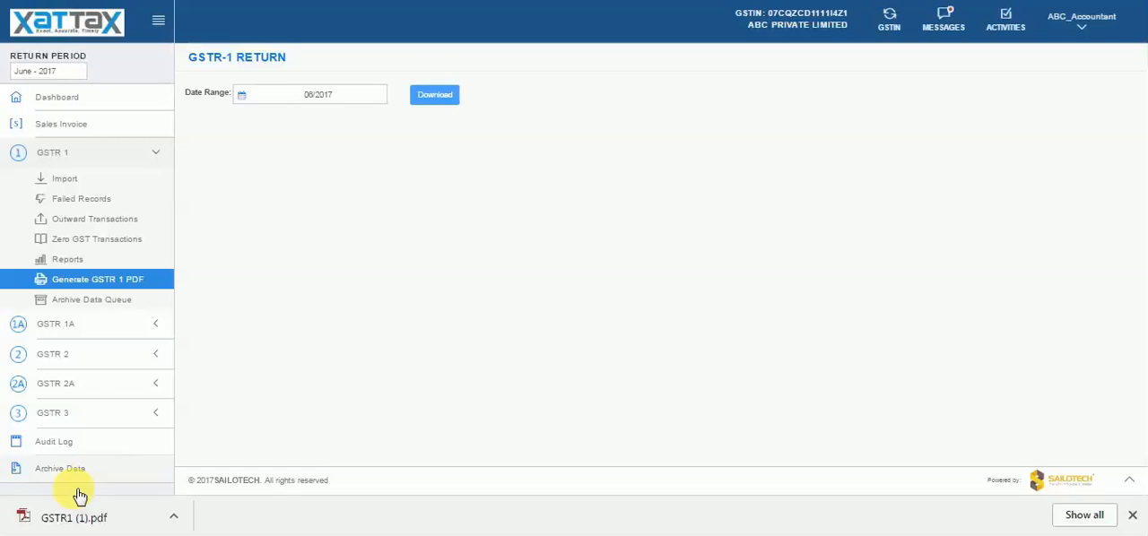
- Open the downloaded GSTR 1 PDF and review its outward supply tables from section 4A to section 5A
left_click(77, 515)
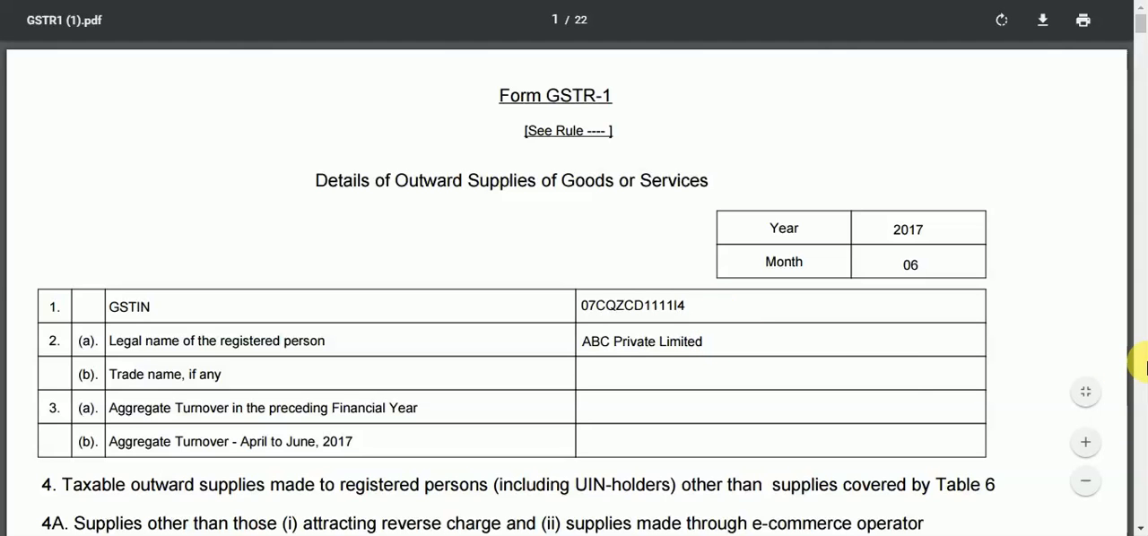
left_click(1145, 368)
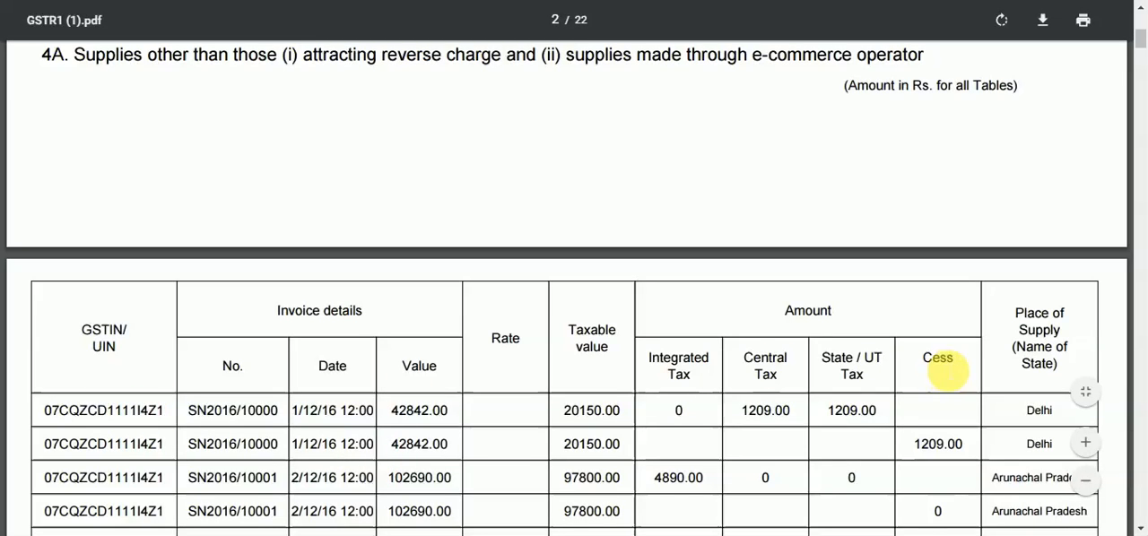
left_click(1142, 379)
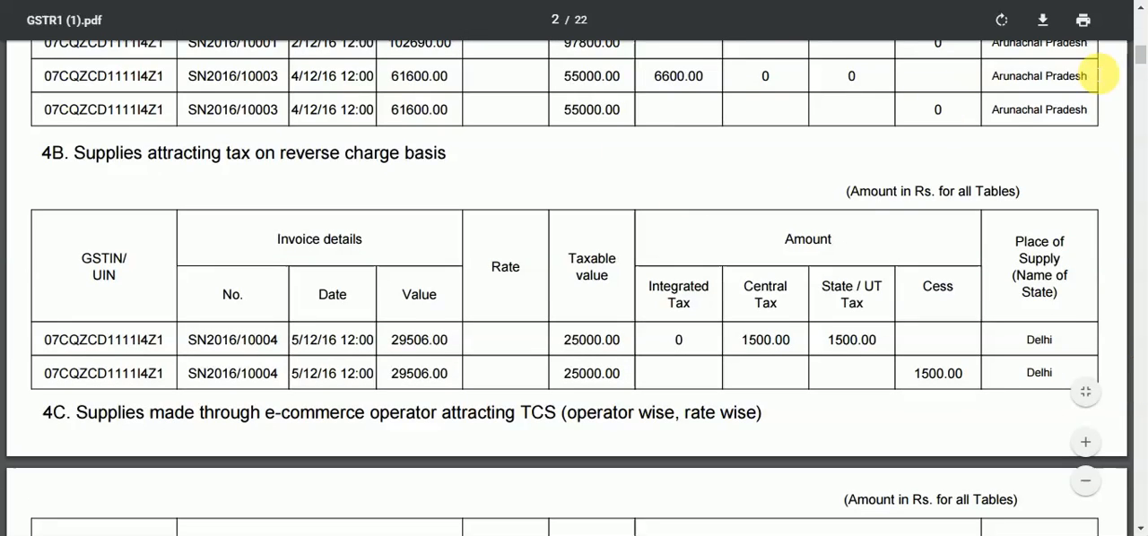
left_click(1145, 225)
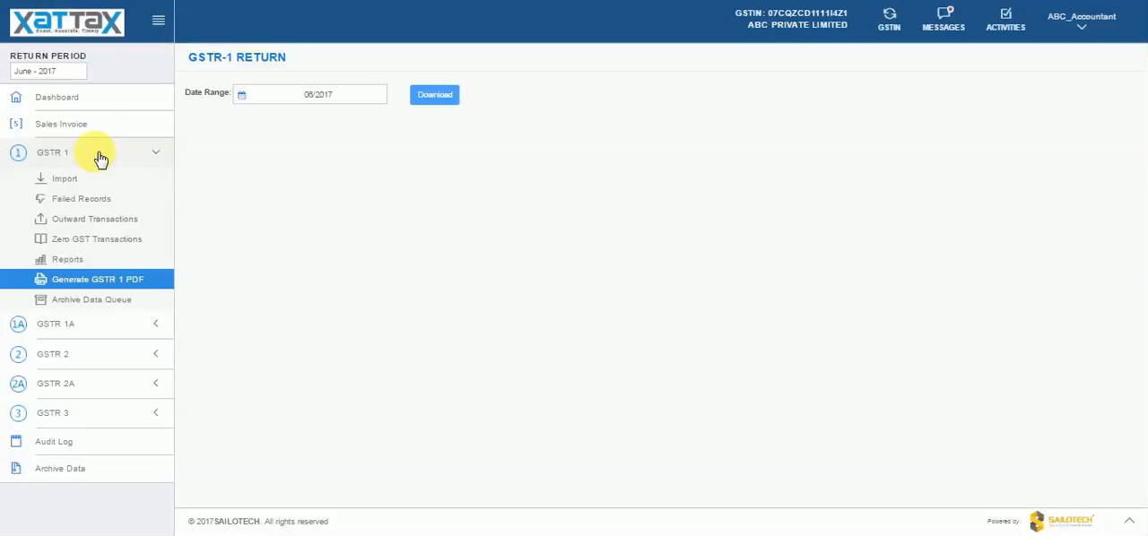
- Import the file GSTR2A_SampleData.xlsx as the GSTR 2A data from GSTN
left_click(99, 158)
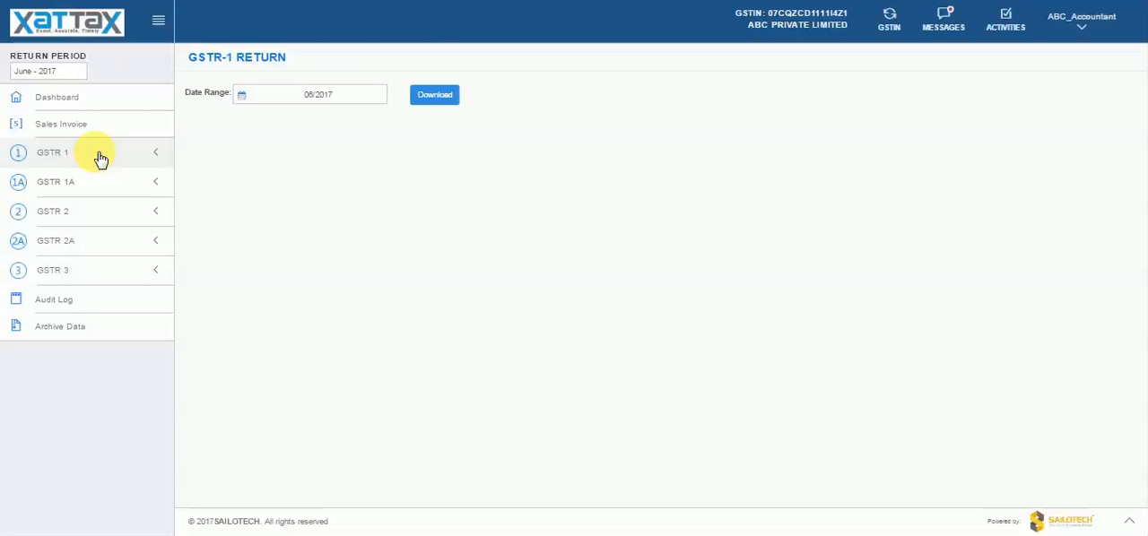
left_click(99, 246)
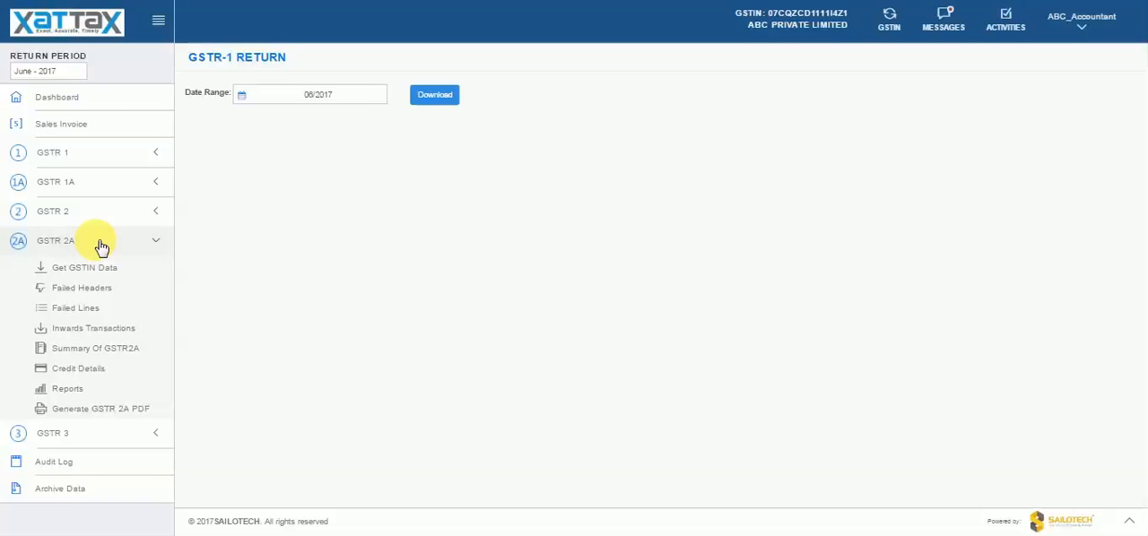
left_click(117, 268)
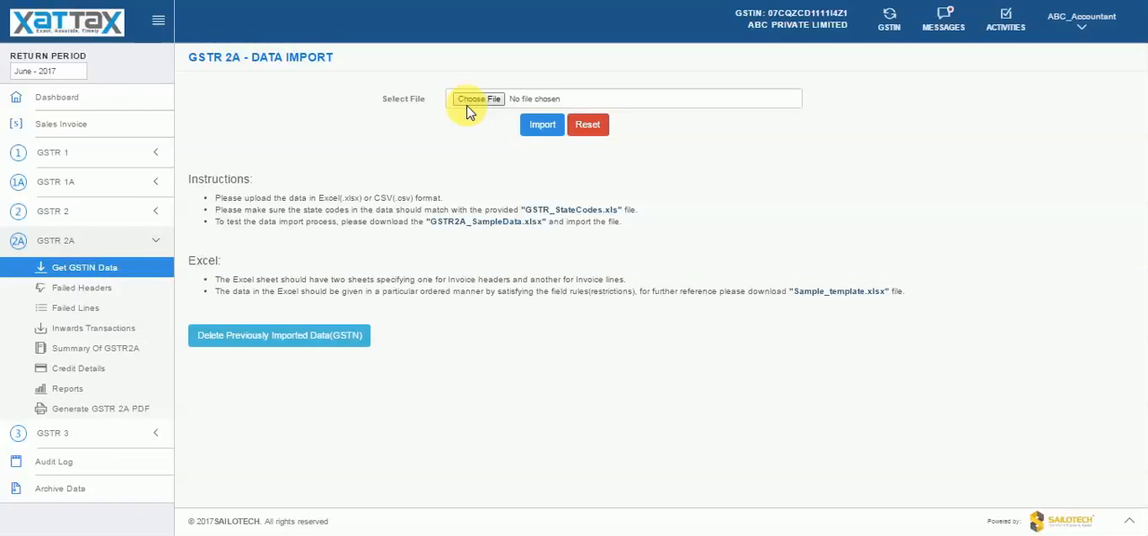
left_click(489, 101)
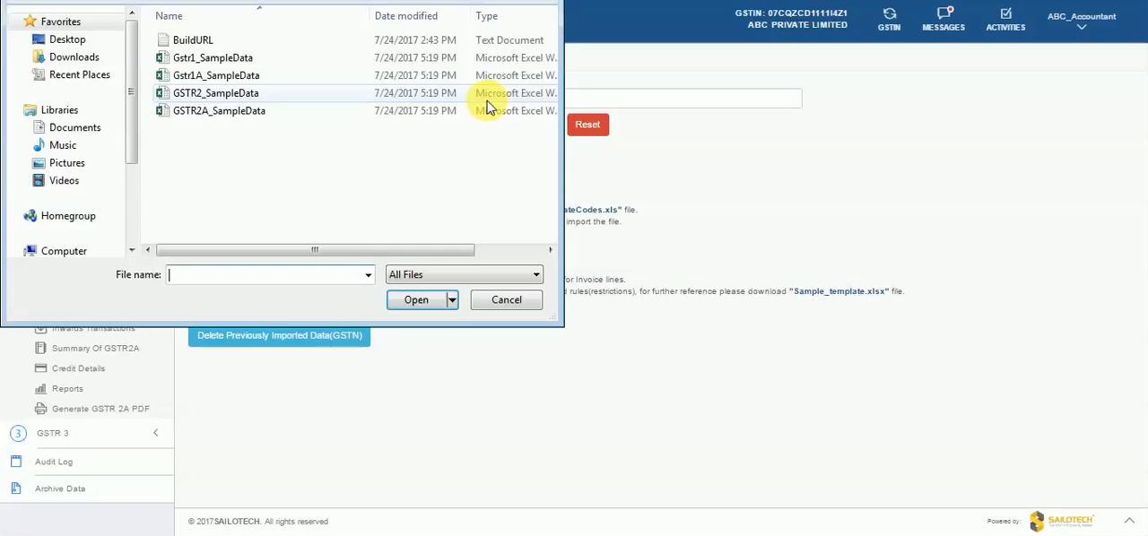
double_click(231, 115)
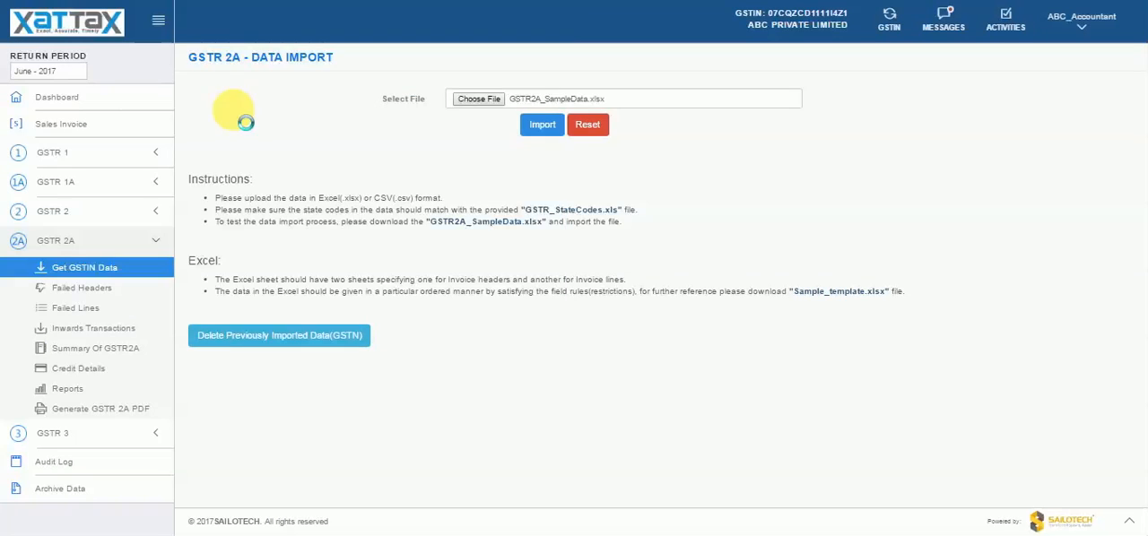
left_click(536, 125)
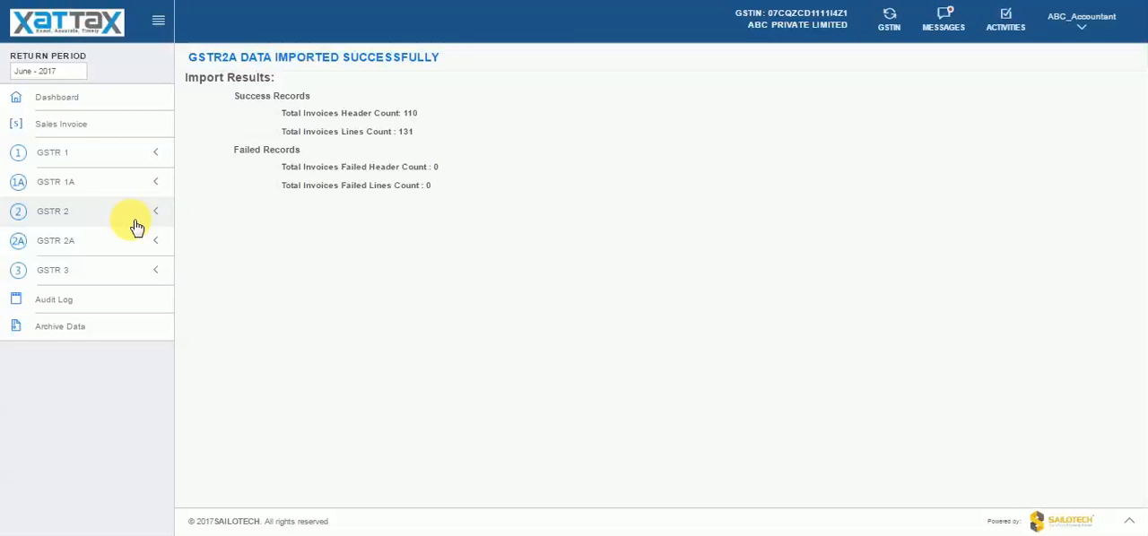
- Open the GSTR 2A Inwards Transactions and validate the imported data
left_click(117, 241)
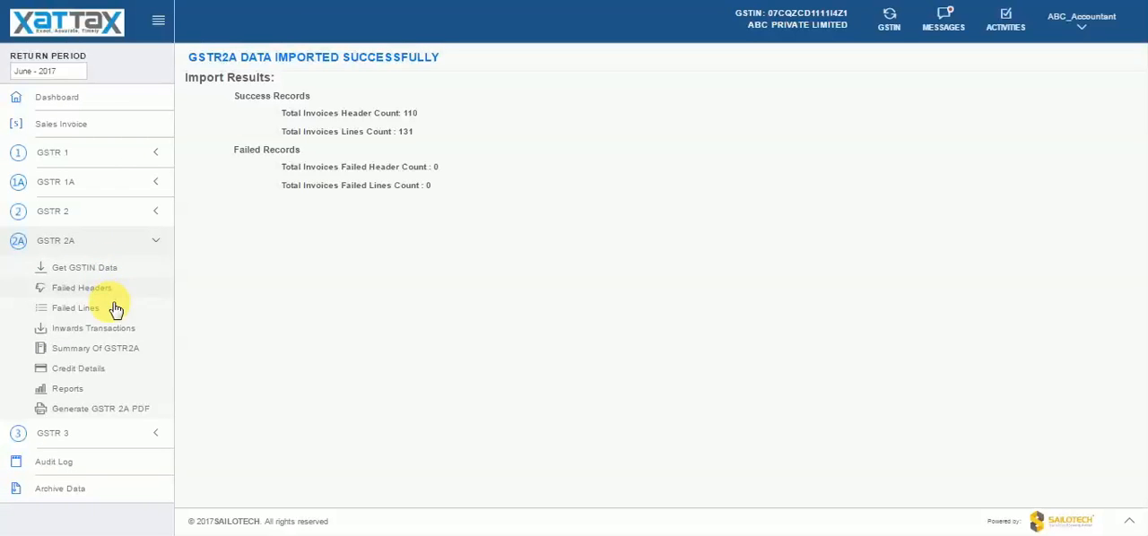
left_click(115, 330)
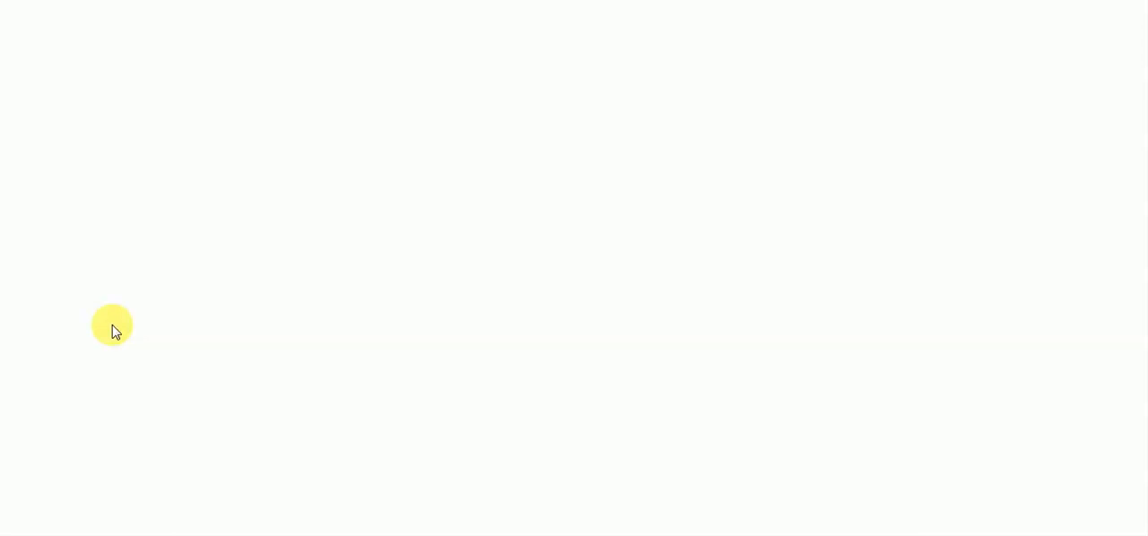
left_click(202, 153)
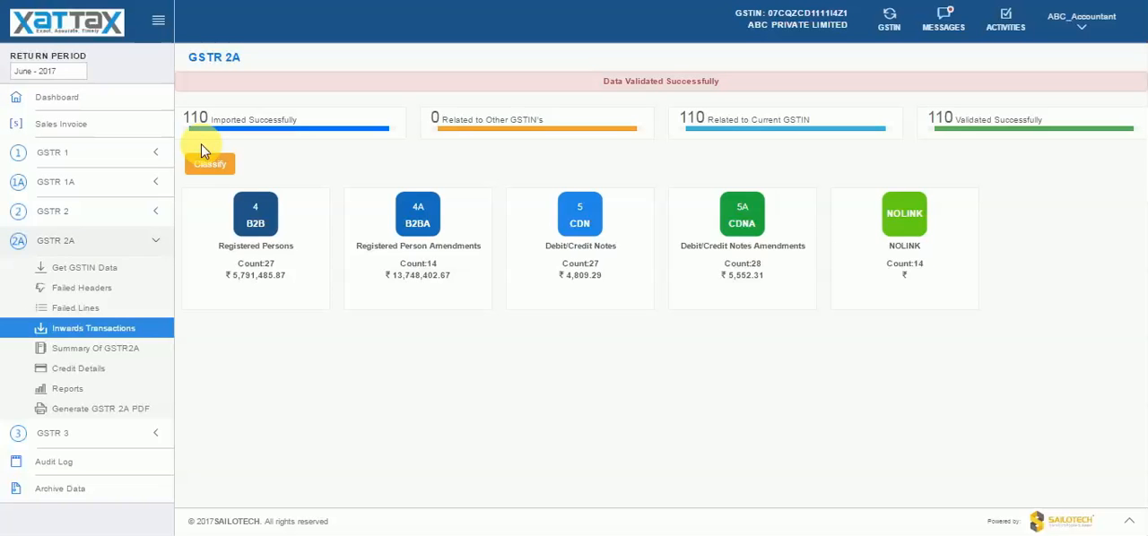
- Import the file GSTR2_SampleData.xlsx as the GSTR 2 data
left_click(98, 212)
left_click(94, 239)
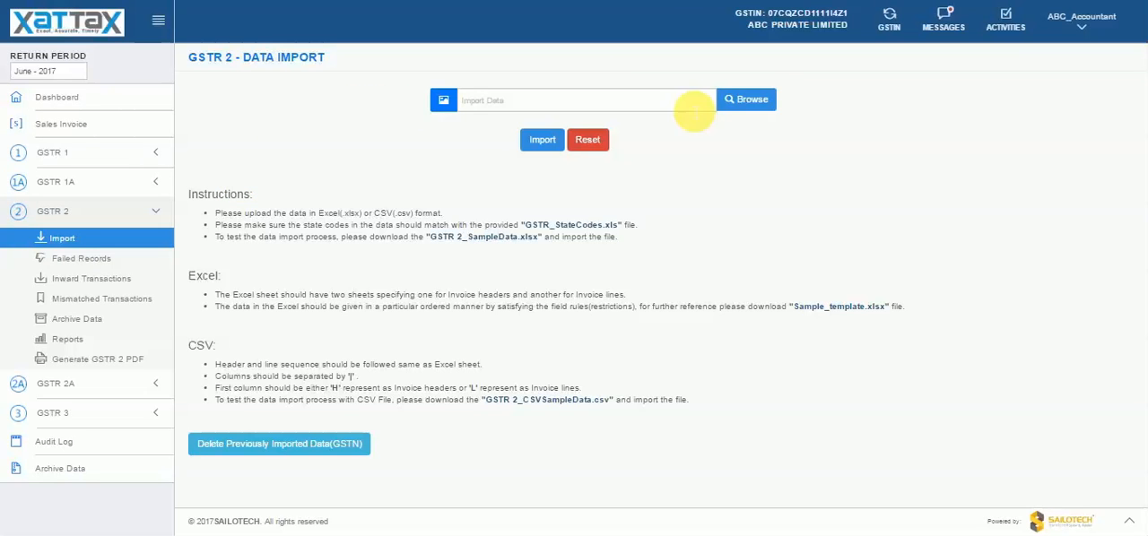
left_click(752, 100)
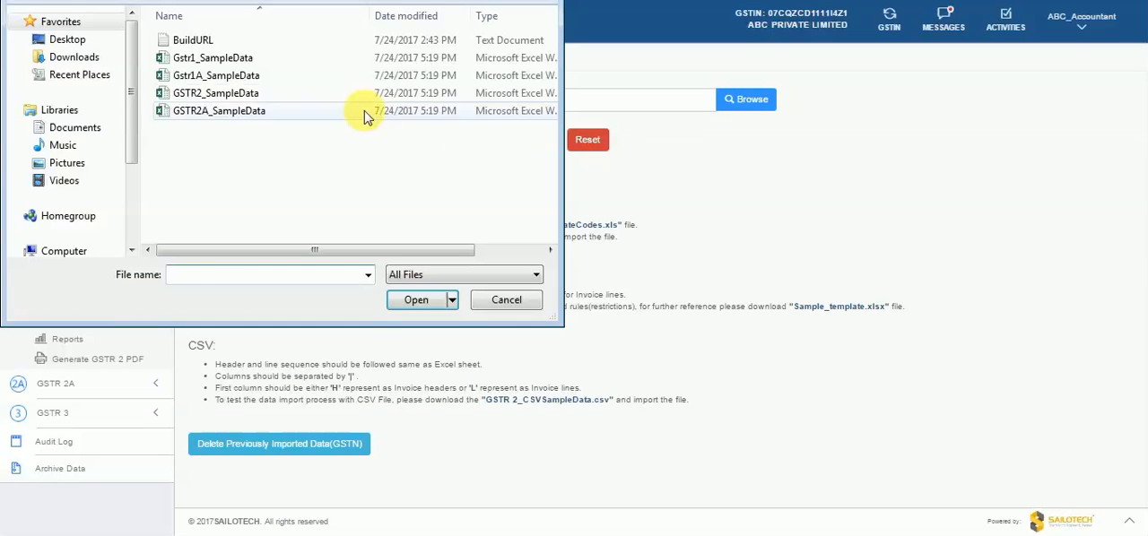
left_click(308, 94)
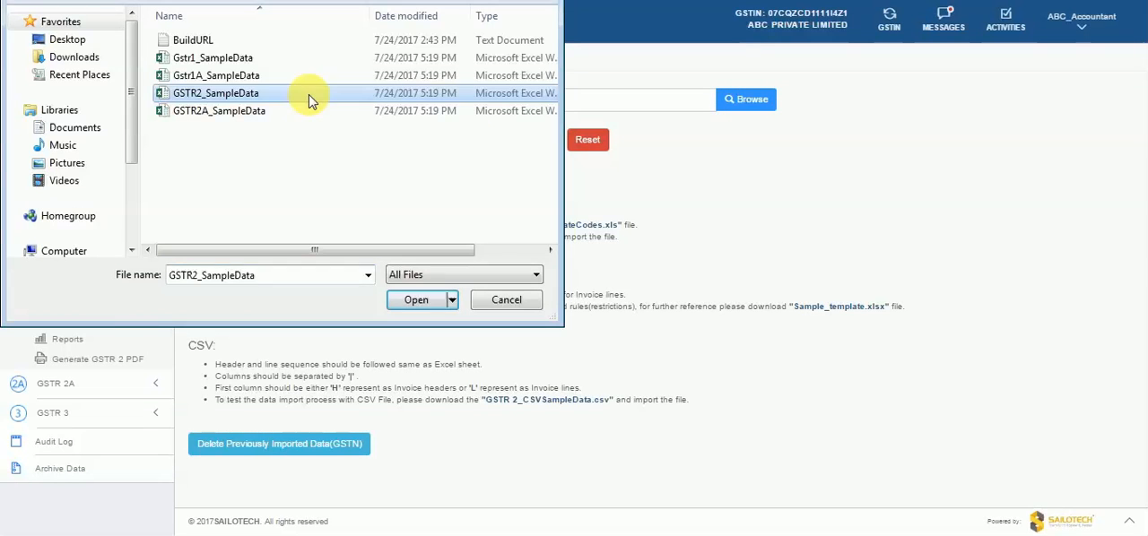
left_click(416, 299)
left_click(541, 139)
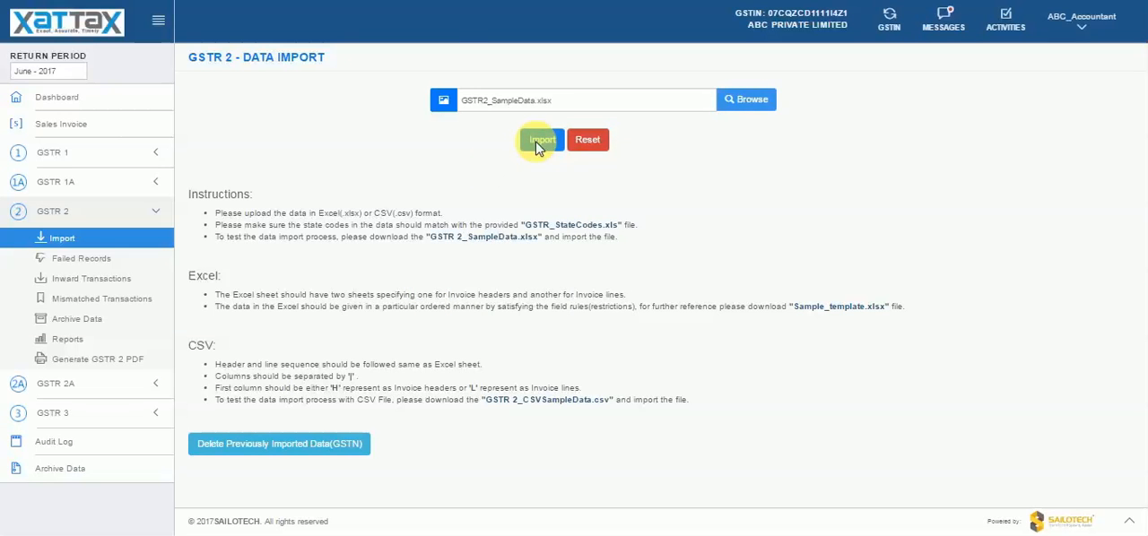
- Open the GSTR 2 Inward Transactions and check the classified B2B records
left_click(133, 224)
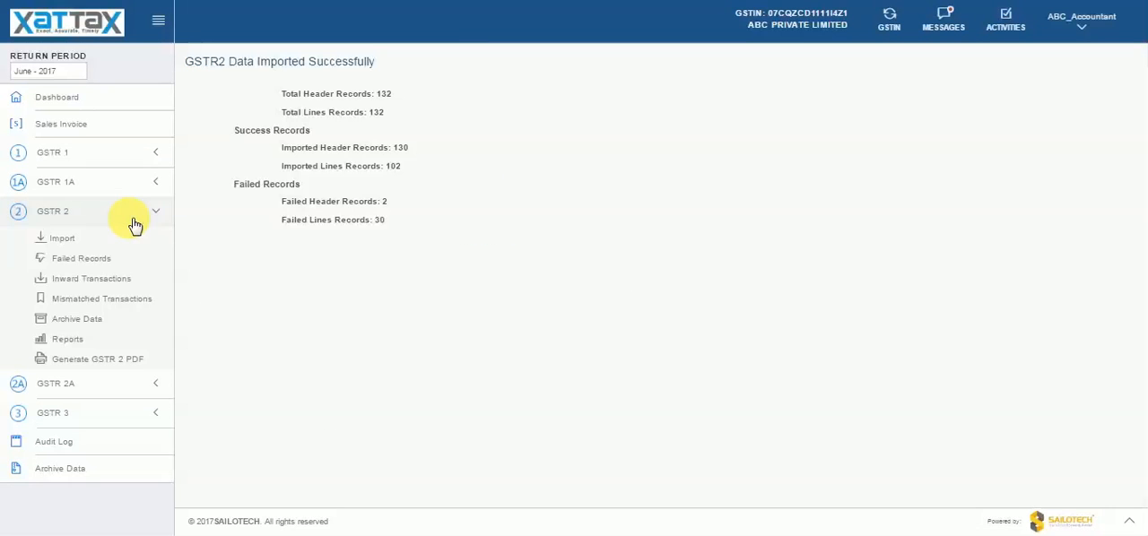
left_click(130, 281)
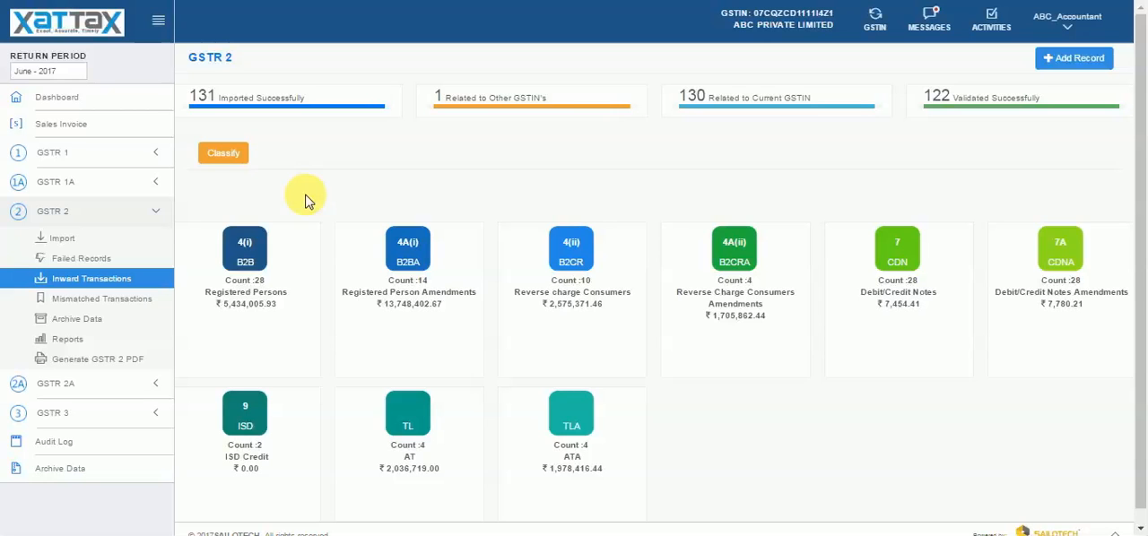
left_click(269, 247)
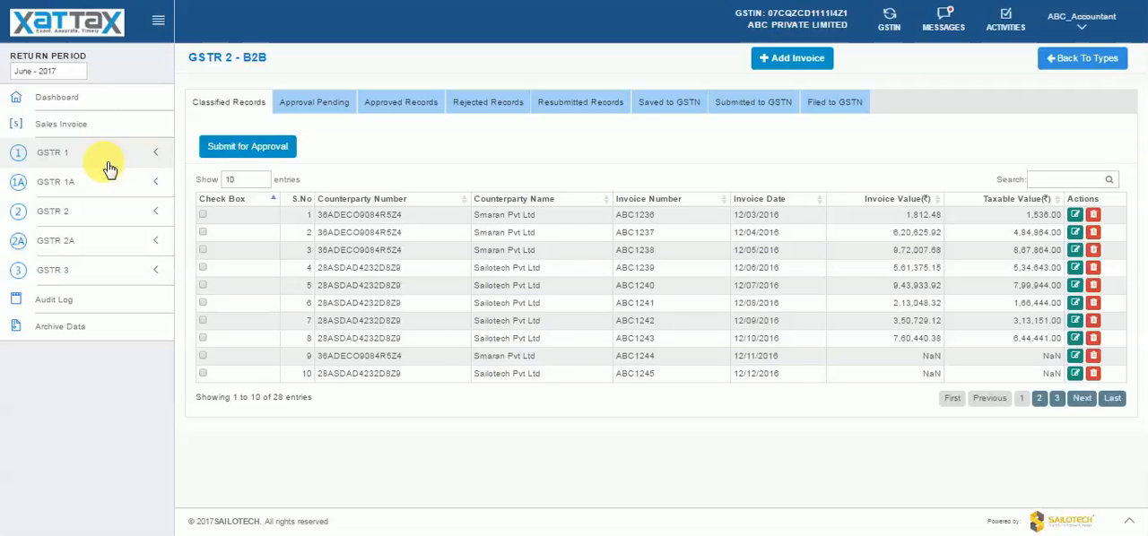
- Return to the GSTR 2 Inward Transactions overview and open the list of mismatched invoice transactions
left_click(92, 214)
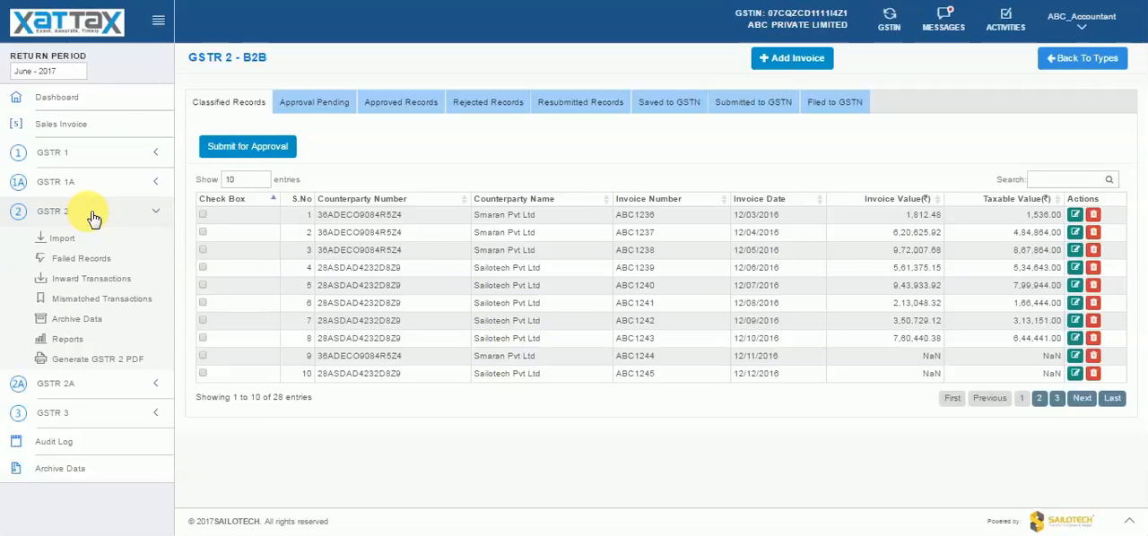
left_click(95, 278)
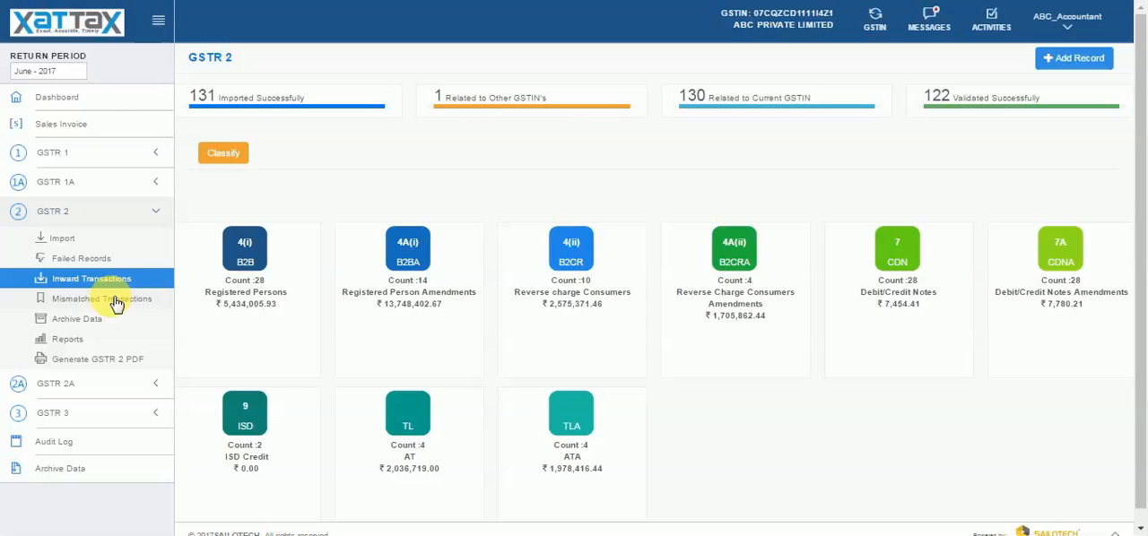
left_click(114, 305)
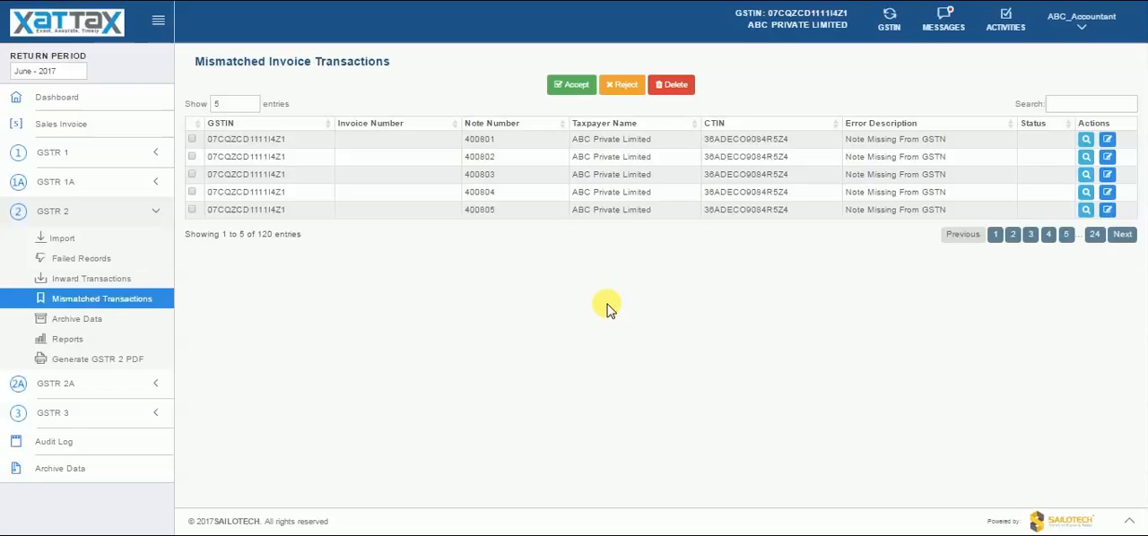
- View the GSTR 2 data import page and the GSTR 1A import from GSTN page
left_click(63, 238)
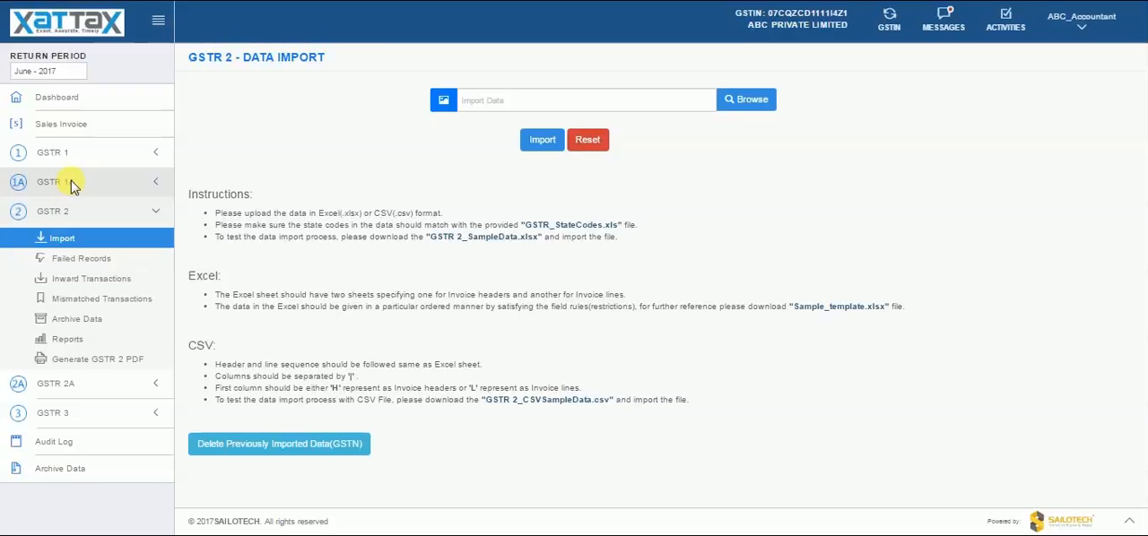
left_click(74, 182)
left_click(77, 208)
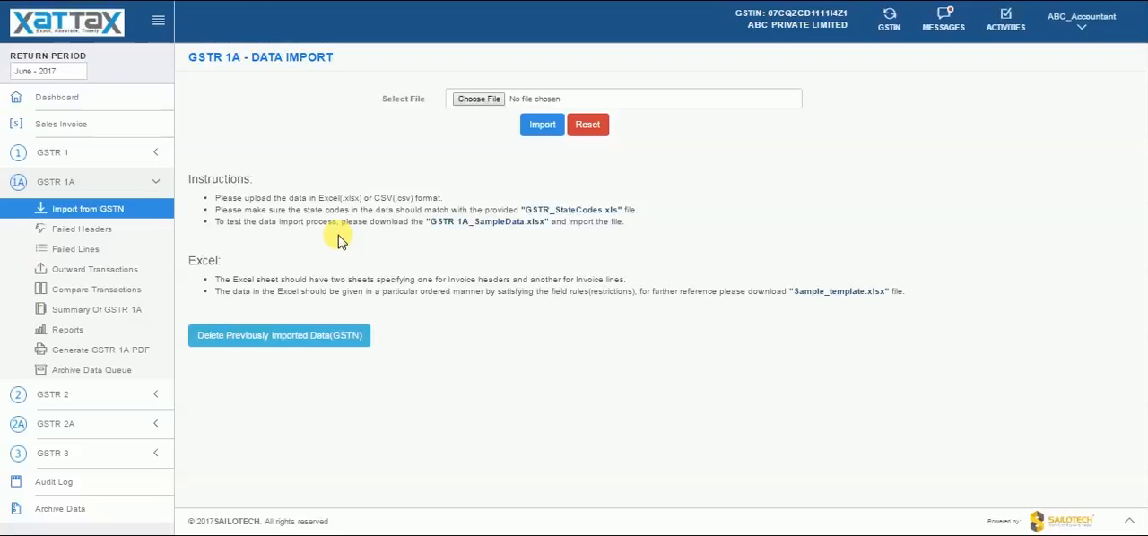
left_click(162, 183)
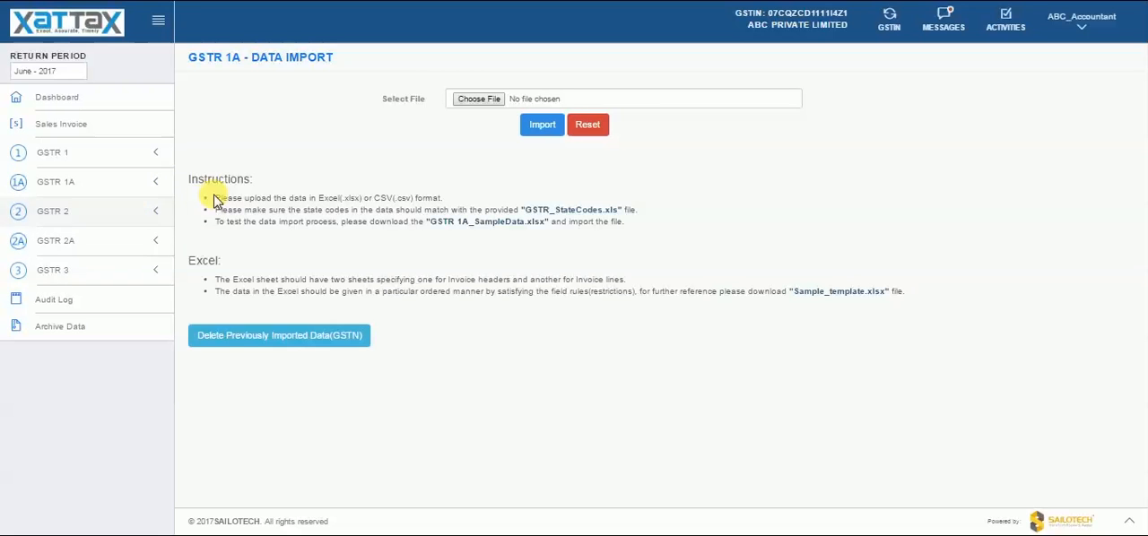
- Open the GSTR 3 data import page and view its import options and instructions
left_click(162, 184)
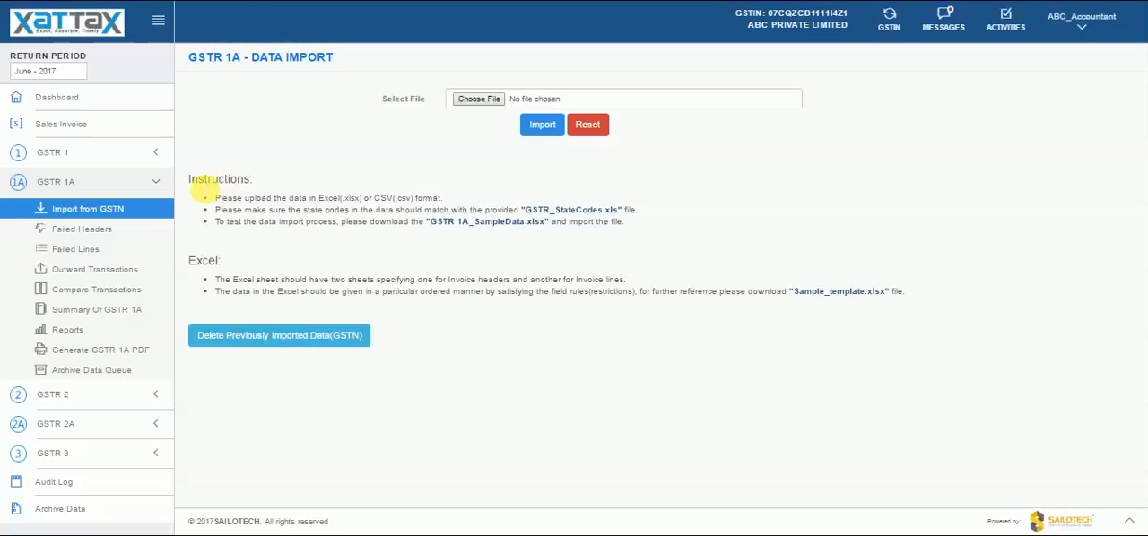
left_click(159, 185)
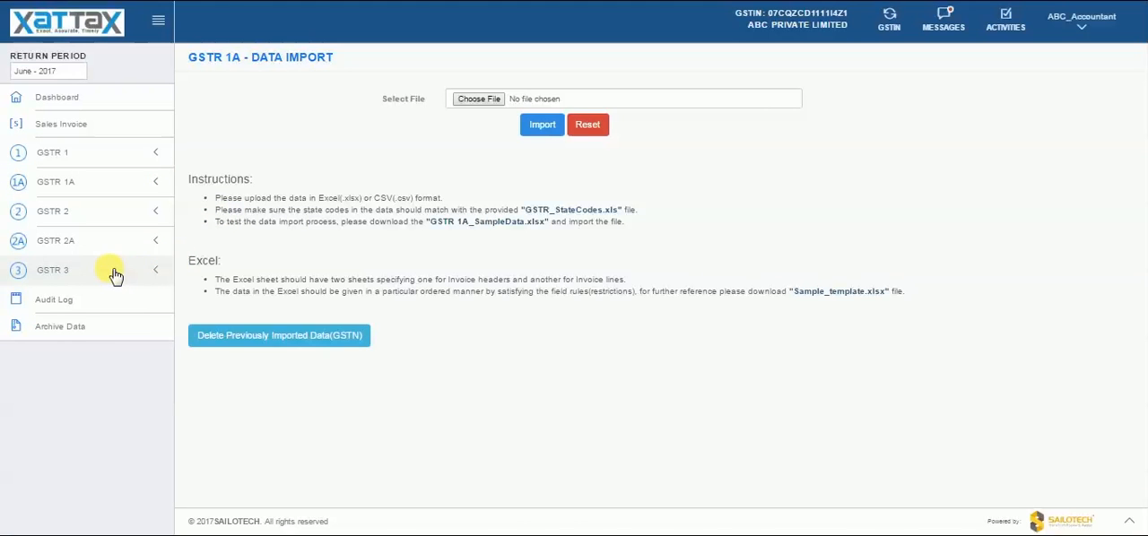
left_click(164, 271)
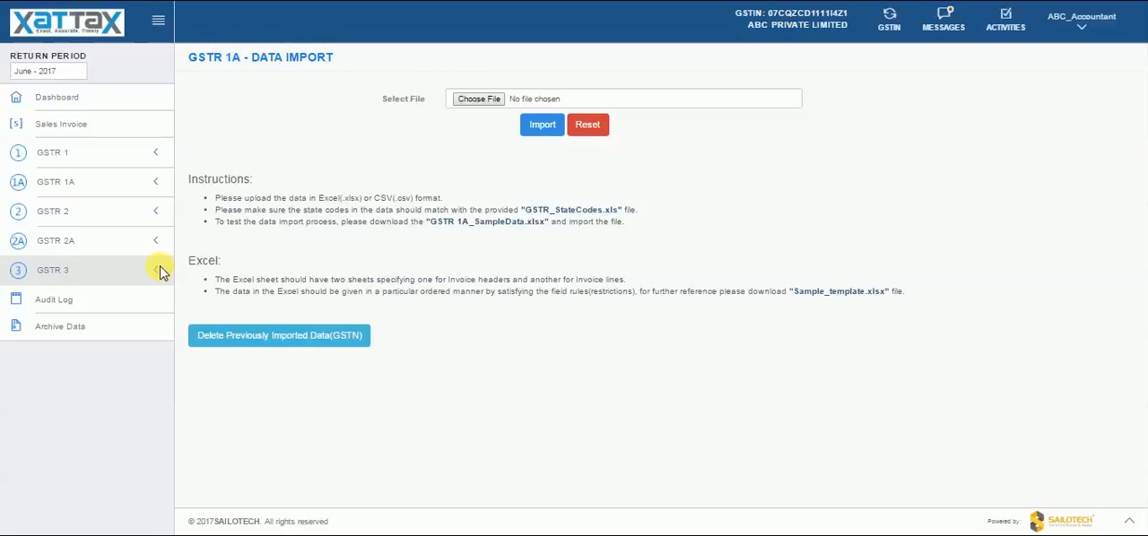
left_click(164, 272)
left_click(164, 272)
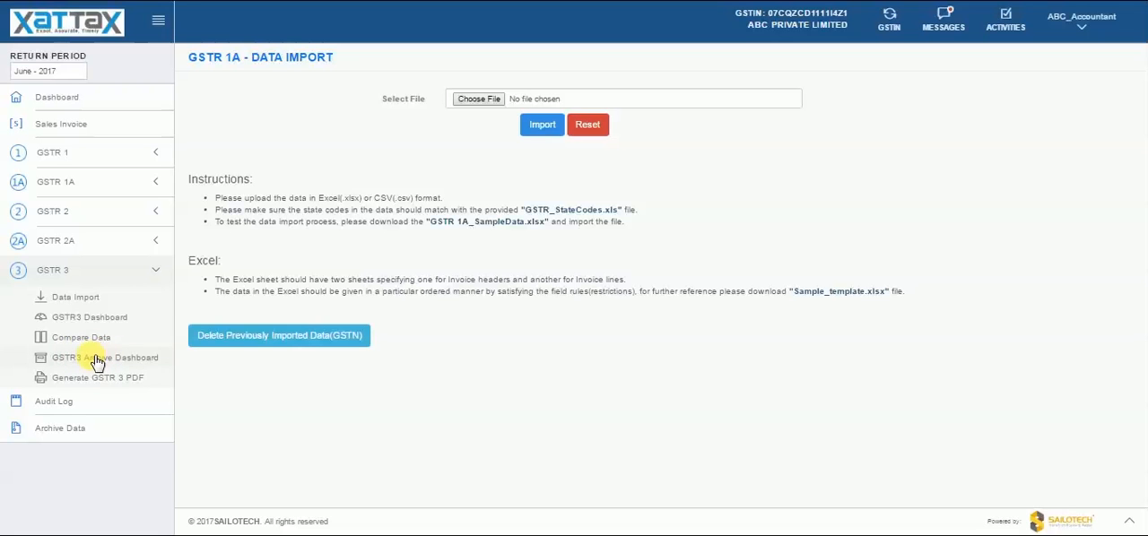
left_click(74, 299)
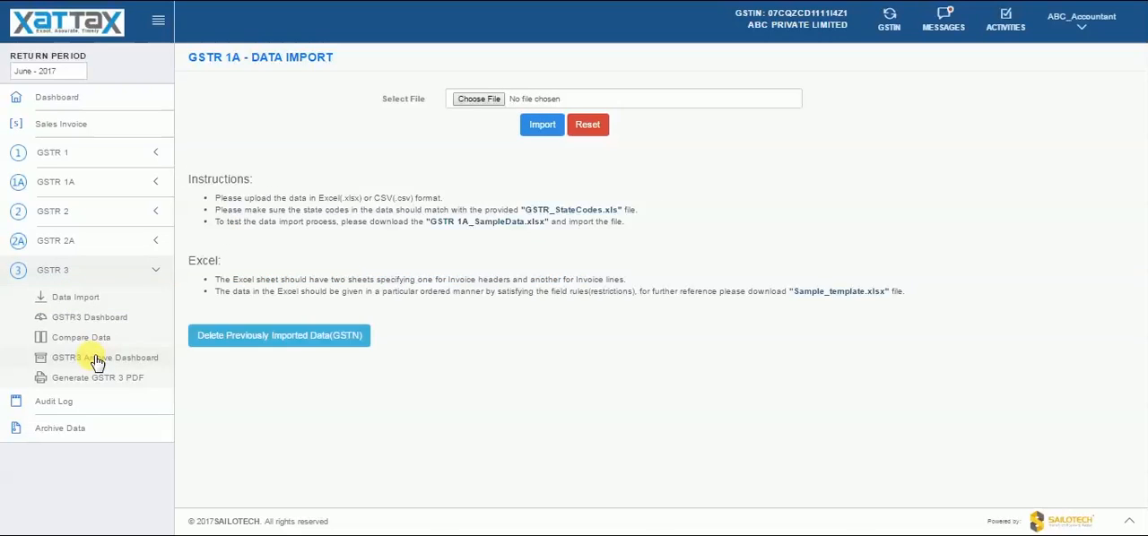
left_click(73, 299)
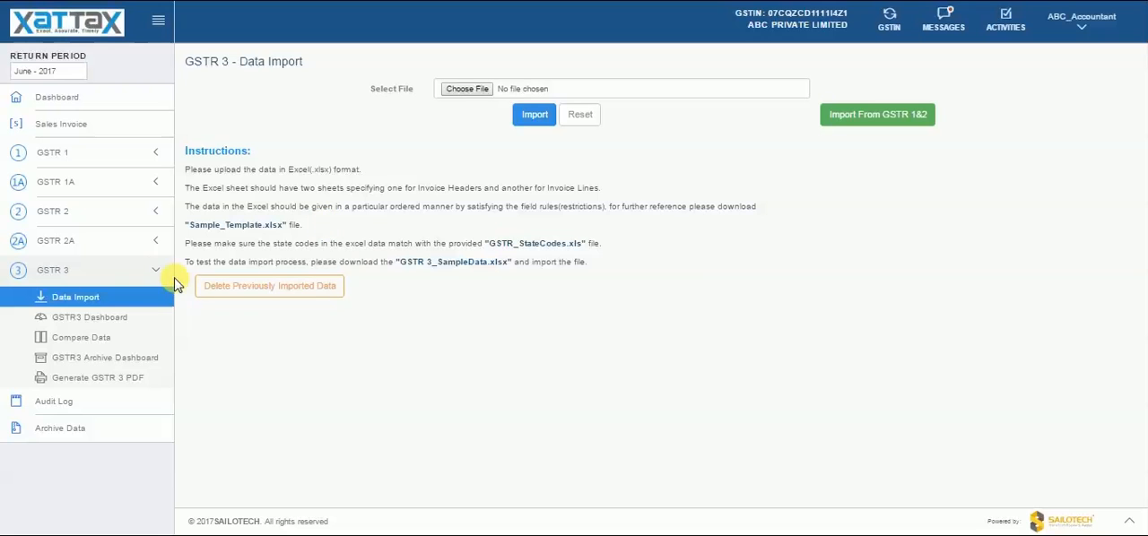
- Open the GSTR 3 dashboard and look through its Outward Supplies, Inward Supplies and Others sections
left_click(94, 321)
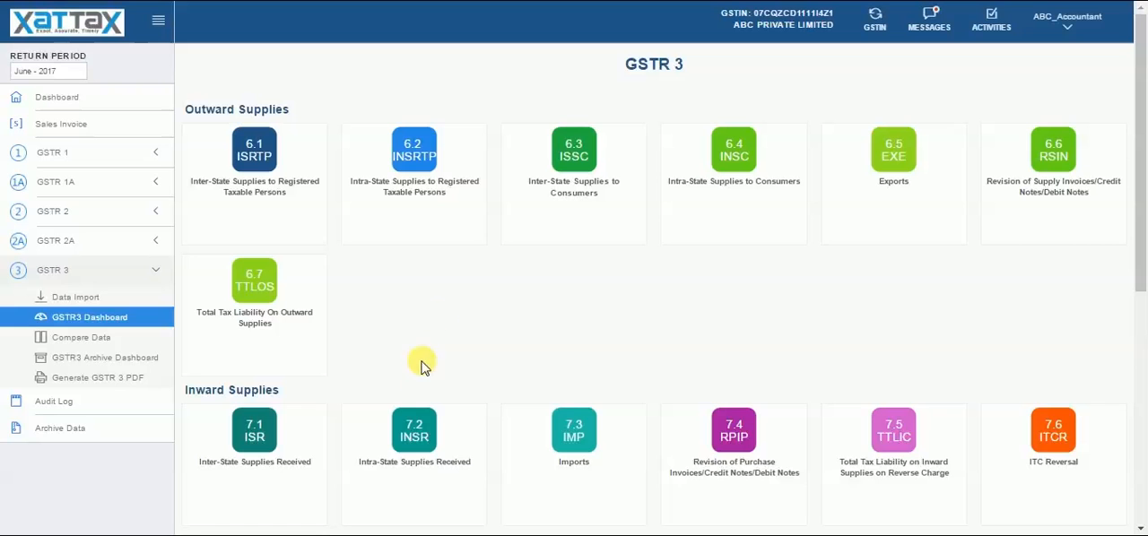
left_click(1140, 528)
left_click(1141, 529)
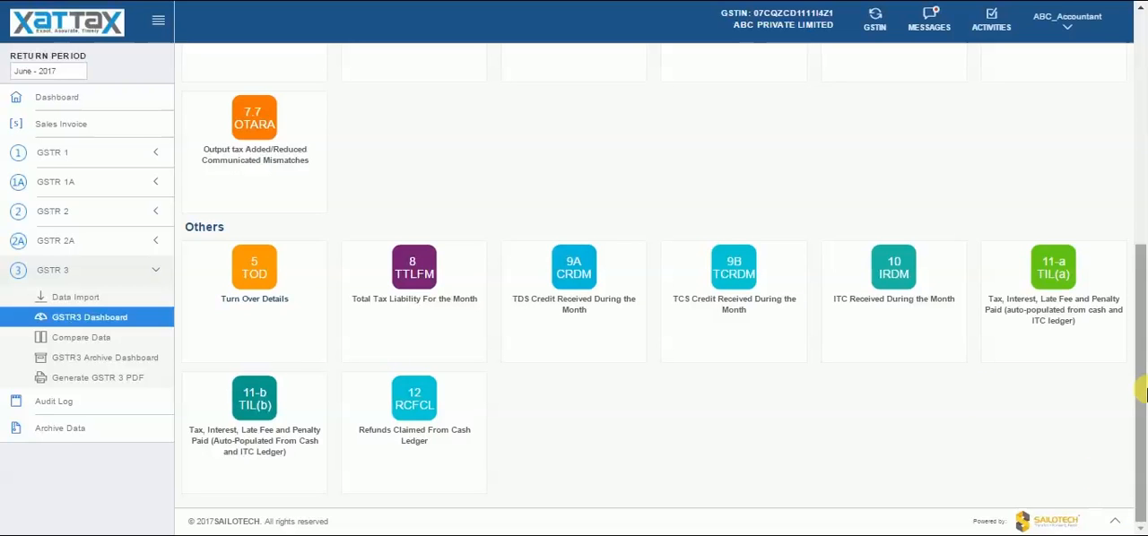
left_click_drag(1143, 389, 1124, 271)
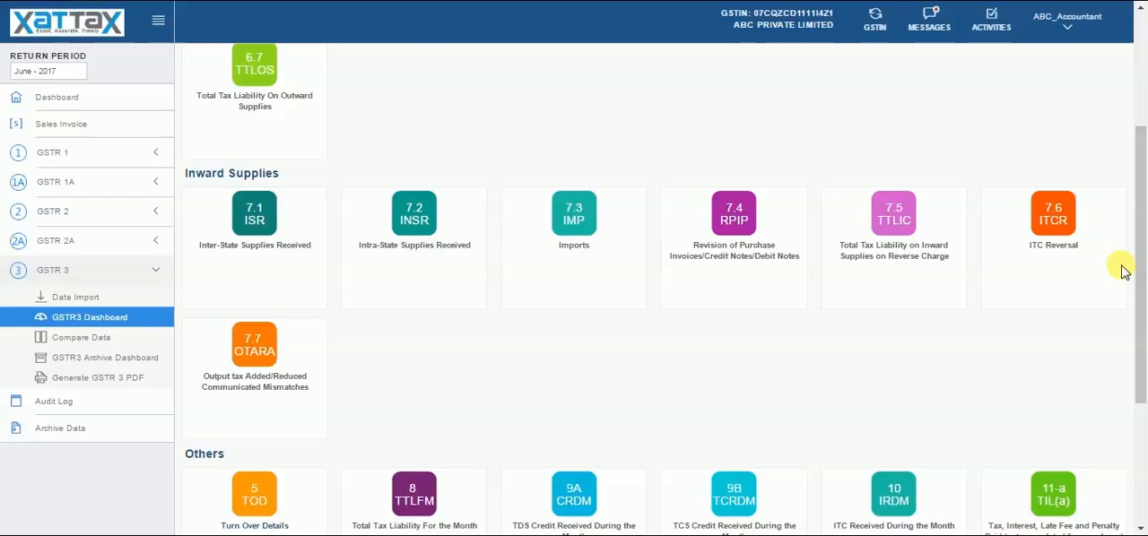
- View the Audit Log page and the Data Archive page
left_click(158, 271)
left_click(107, 305)
left_click(105, 303)
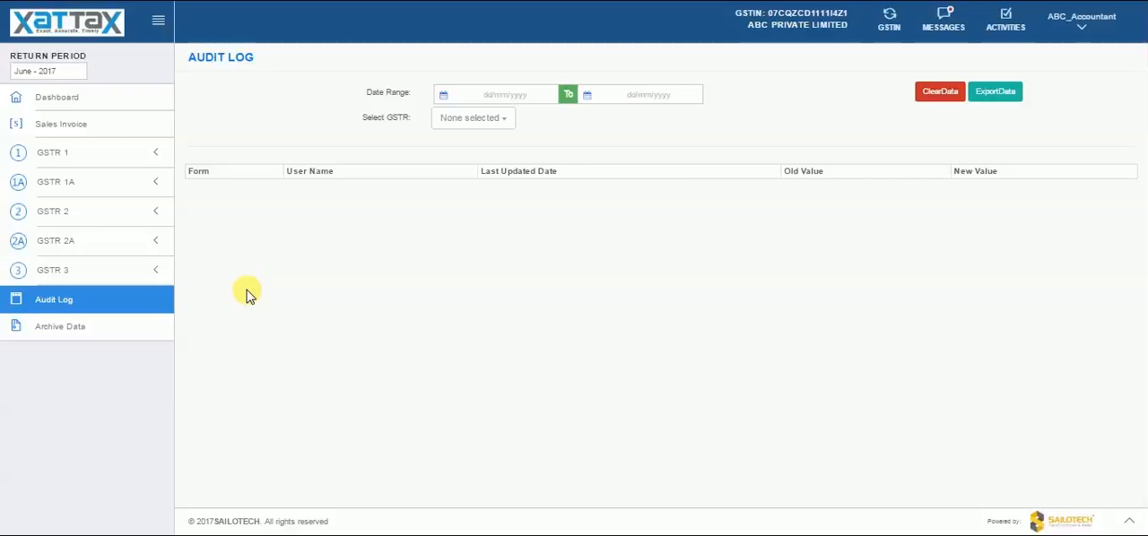
left_click(74, 331)
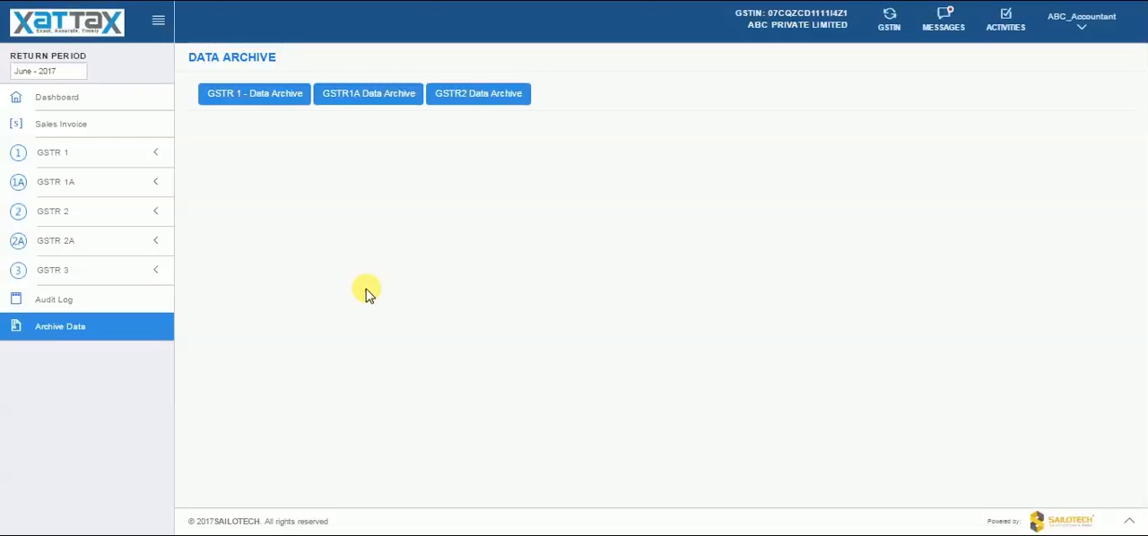
- Return to the main Dashboard and examine the GSTR 1 and GSTR 2 pie charts
left_click(60, 99)
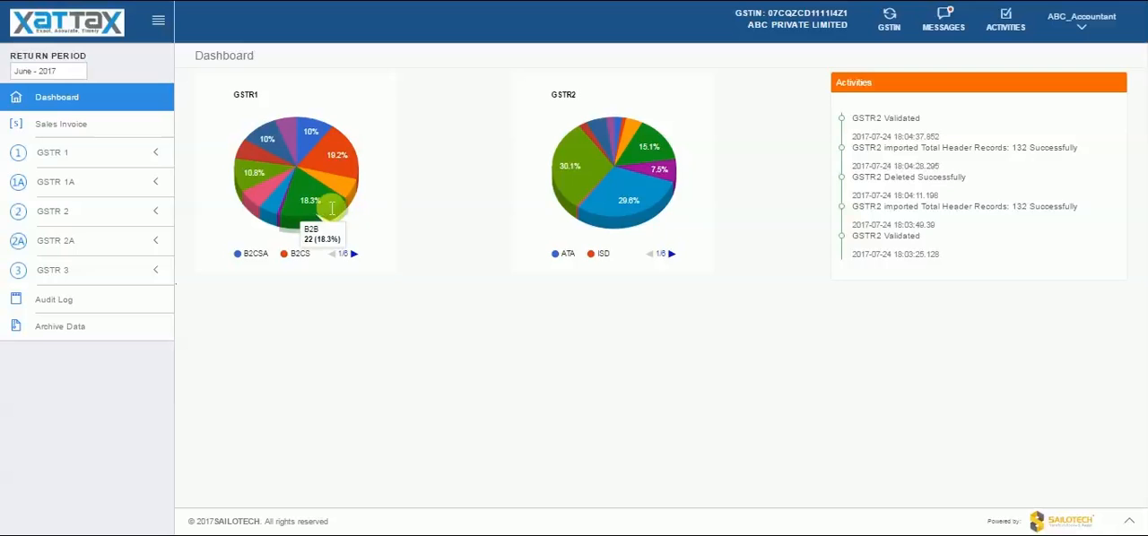
mouse_move(601, 196)
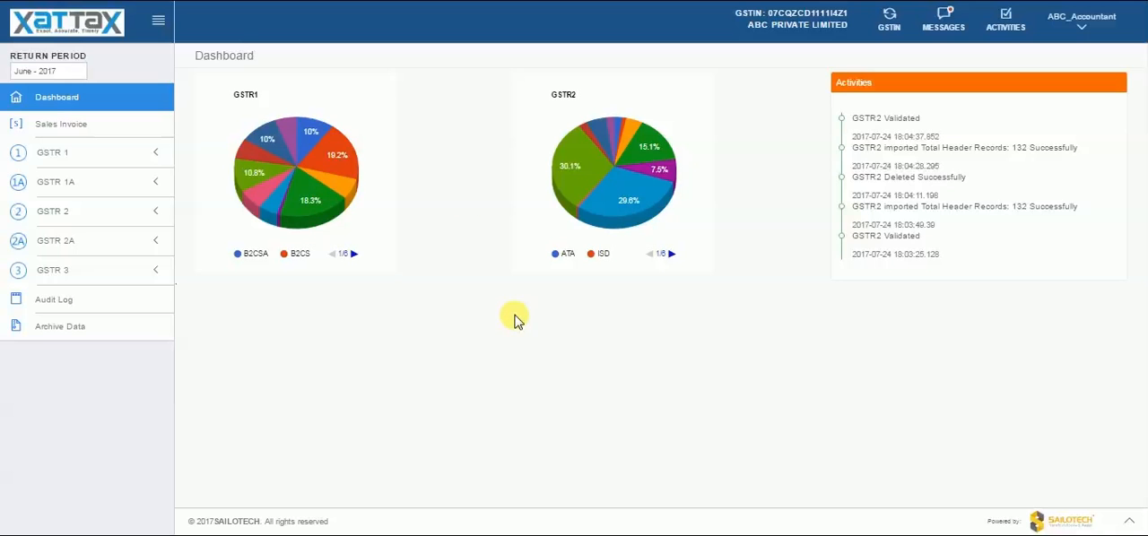